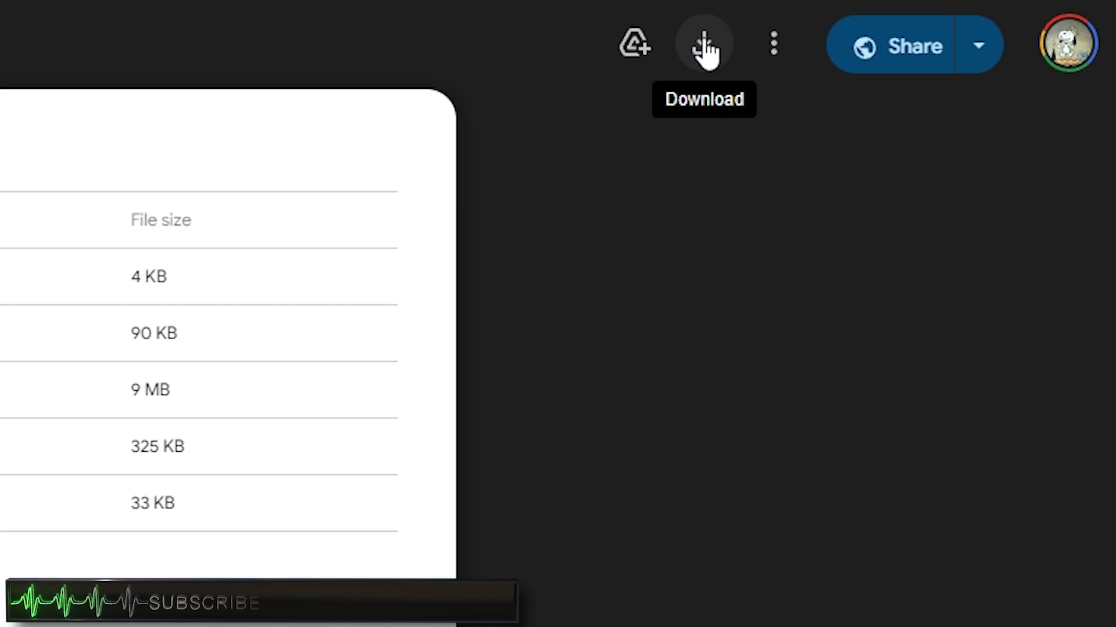
Download Xbox Softmodding Tool.zip from Google Drive, accepting the 'can't scan for viruses' warning.
left_click(705, 48)
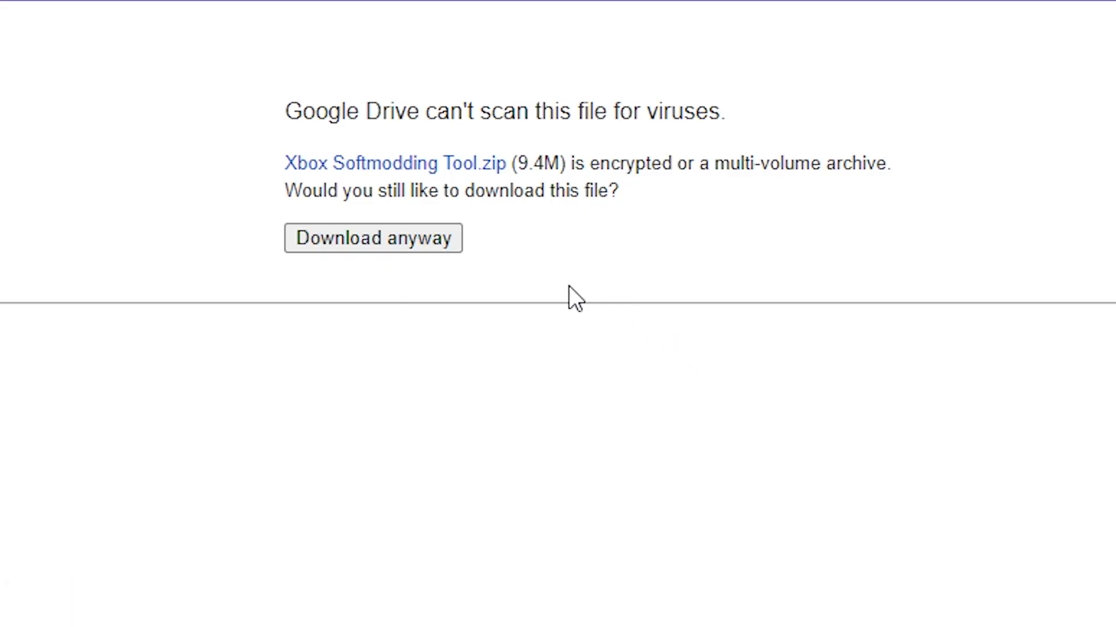
left_click(355, 243)
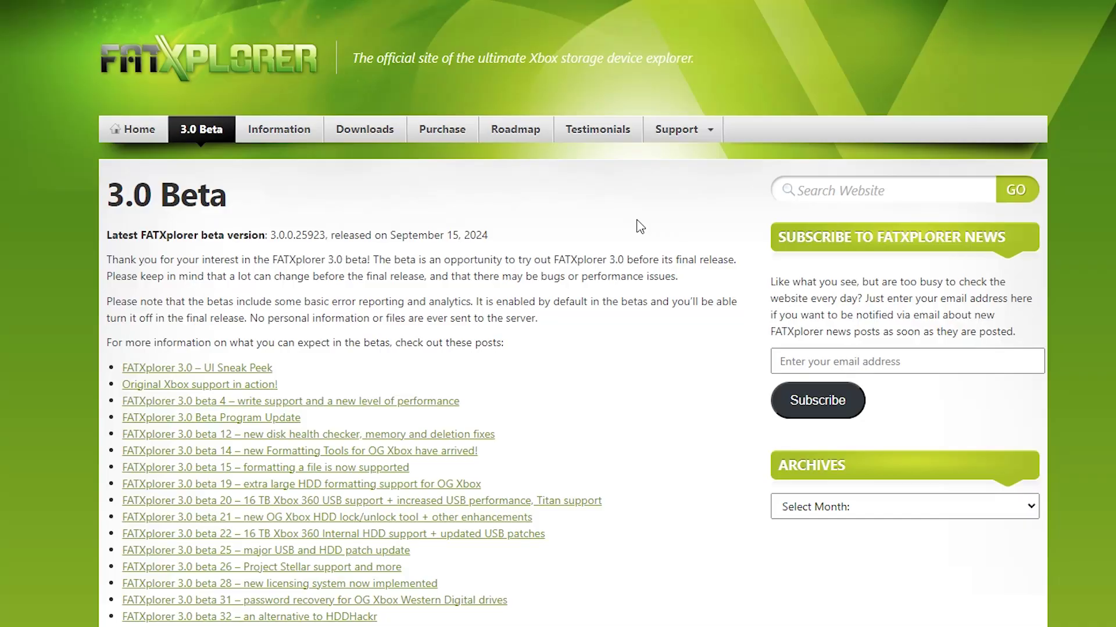
Scroll the FATXplorer 3.0 Beta page down to the Download 64-bit (x64) Version button.
scroll(639, 227, "down", 2)
scroll(639, 227, "up", 2)
scroll(768, 212, "down", 12)
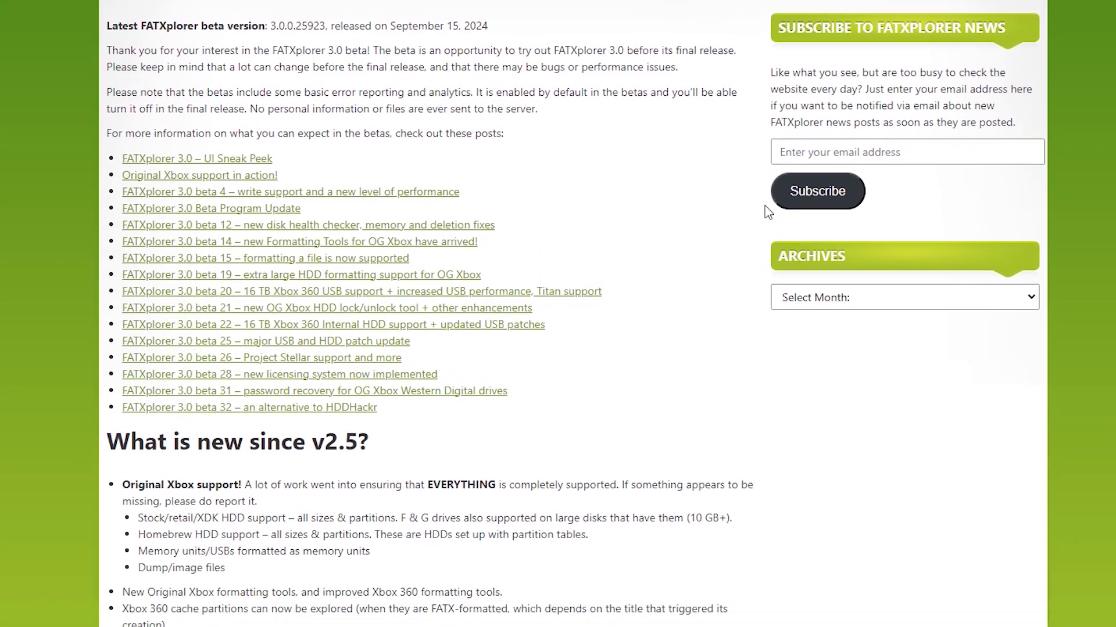
scroll(768, 212, "down", 6)
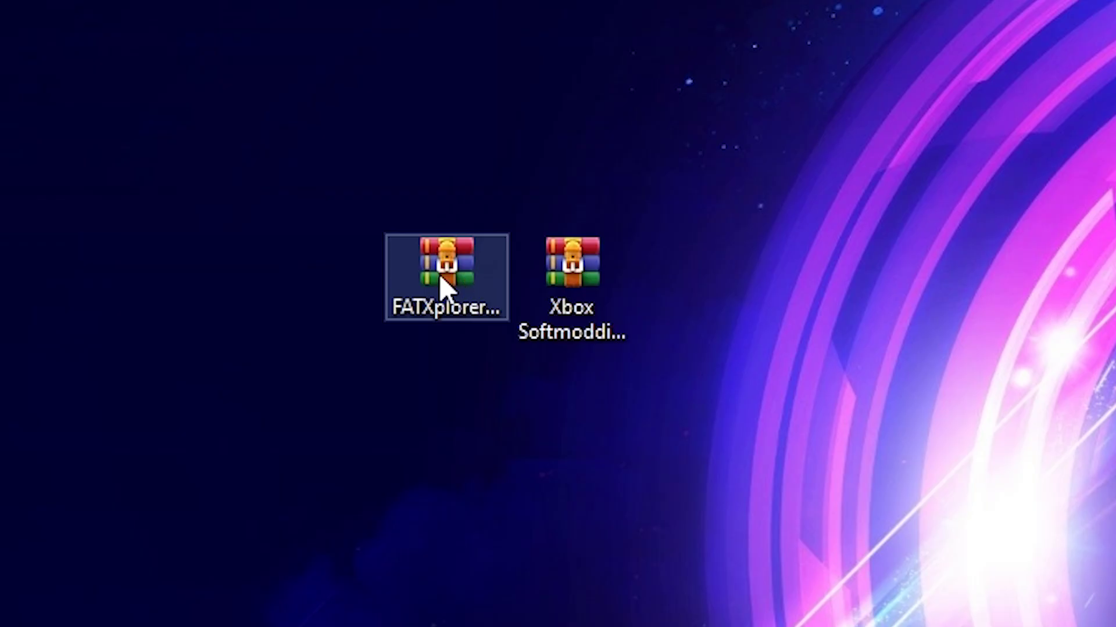
Extract the FATXplorer folder from its zip onto the desktop with WinRAR.
double_click(441, 278)
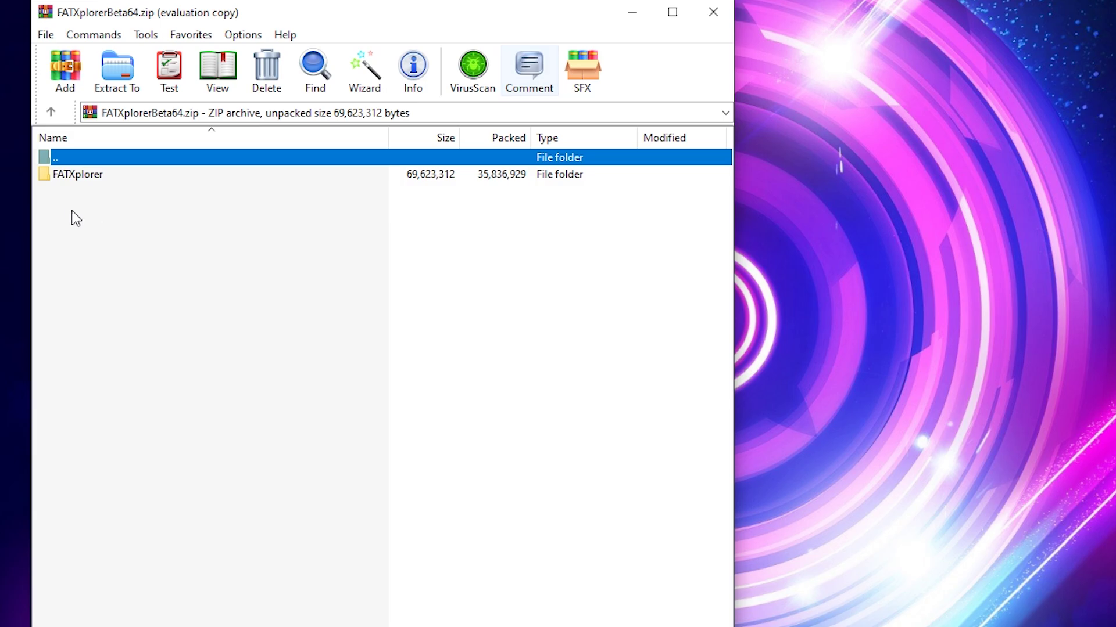
left_click(77, 175)
left_click_drag(762, 177, 763, 175)
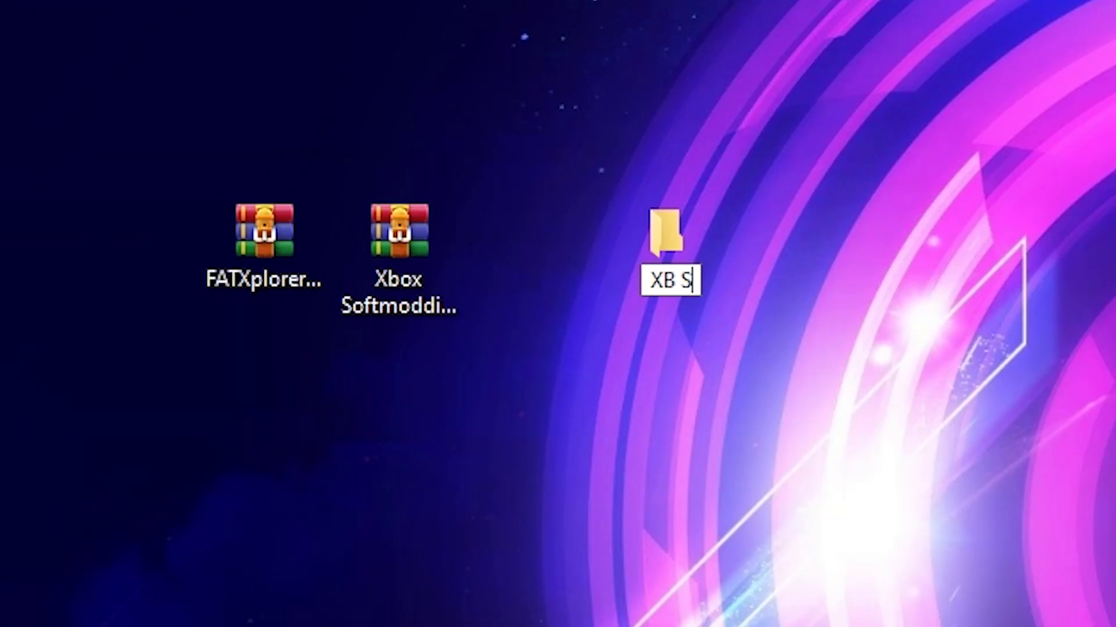
Create an 'XB Soft Mod' folder, move the softmodding tool zip into it, and Extract Here.
type("oft Mod")
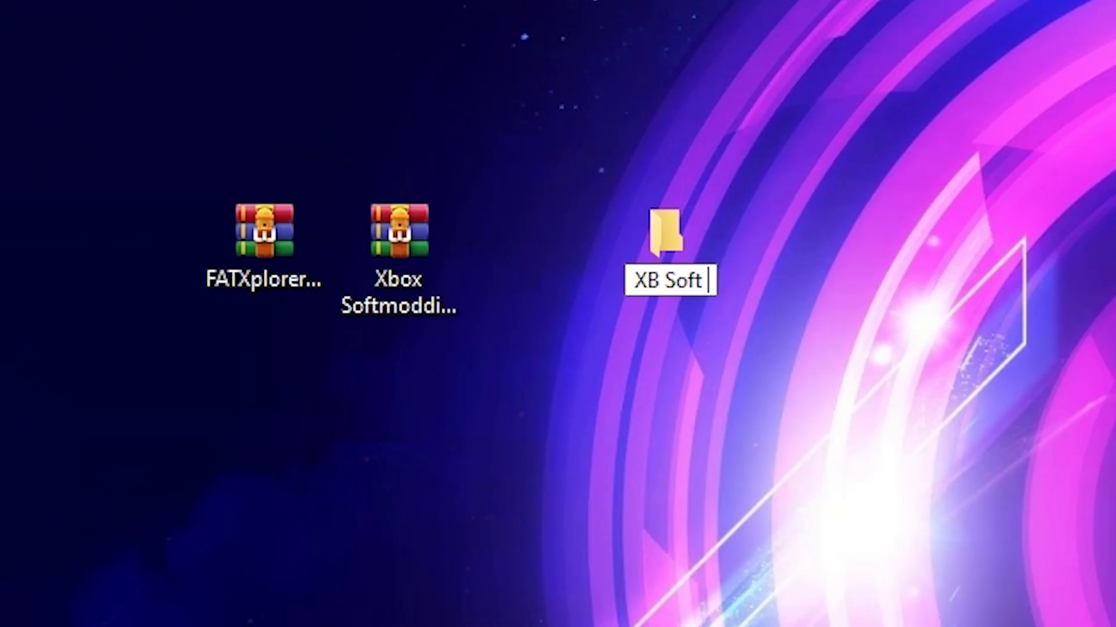
left_click(483, 294)
left_click_drag(416, 251, 660, 241)
double_click(660, 240)
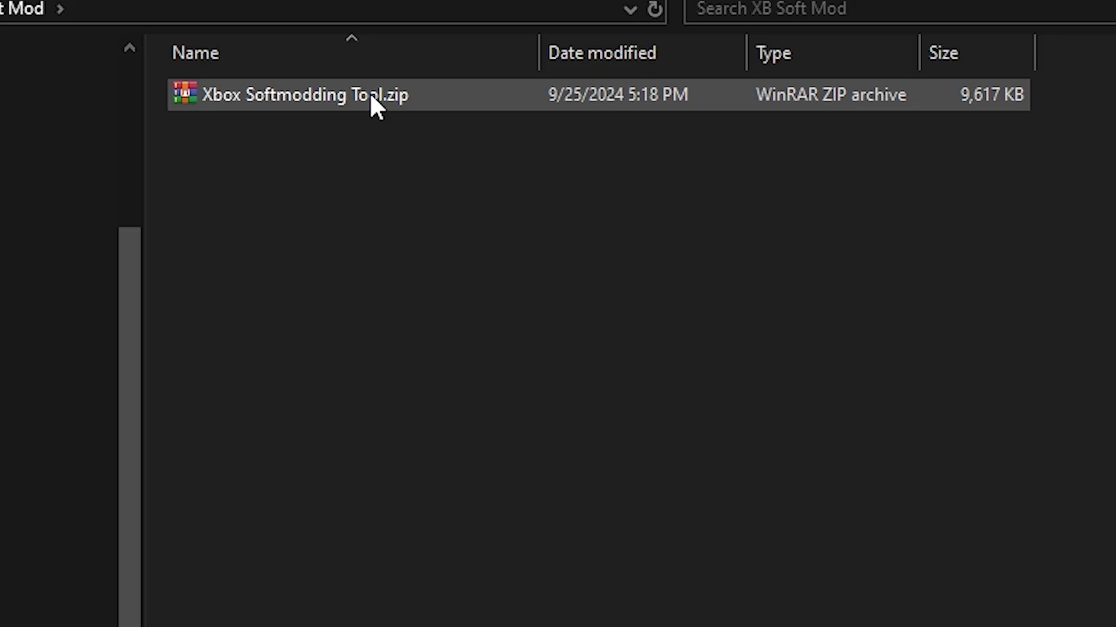
right_click(371, 93)
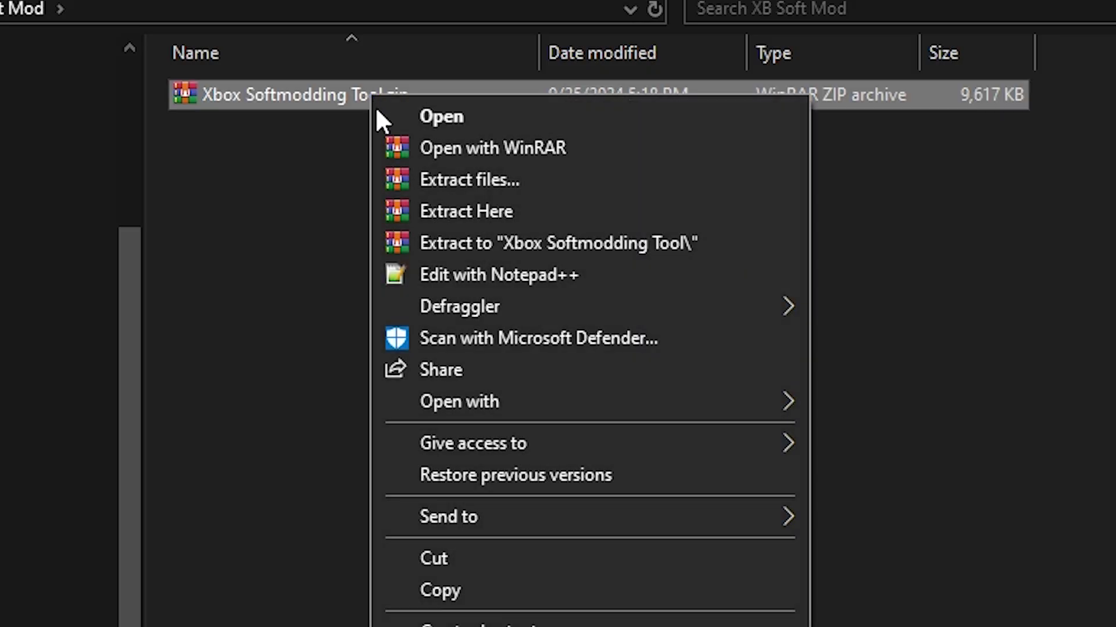
left_click(504, 211)
Delete the softmodding tool zip and the FATXplorer zip, leaving both folders on the desktop.
left_click(265, 255)
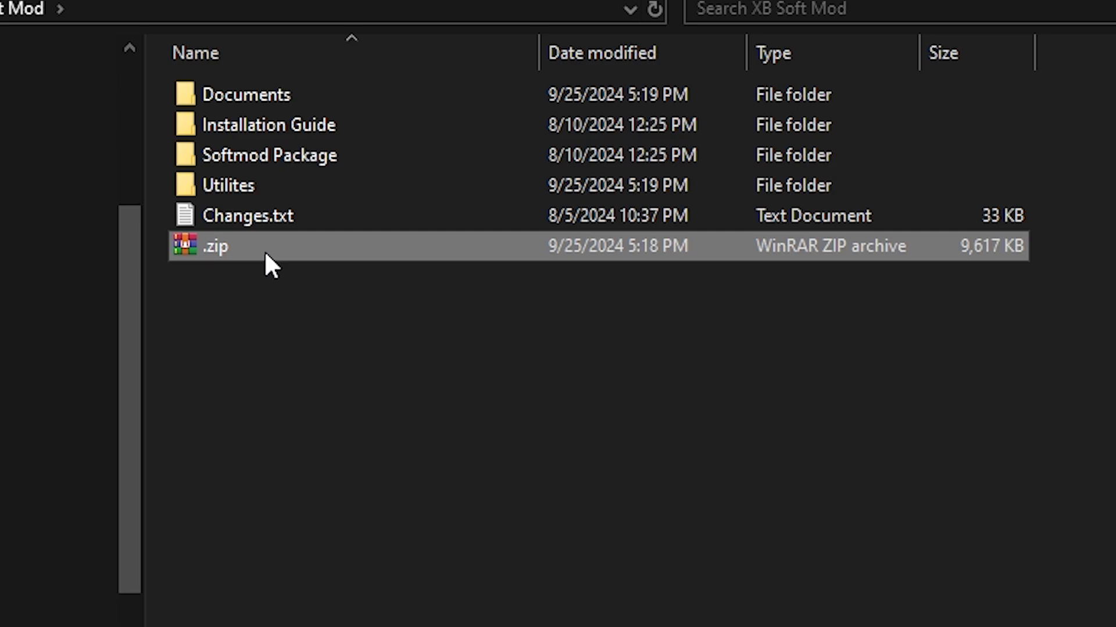
key("Delete")
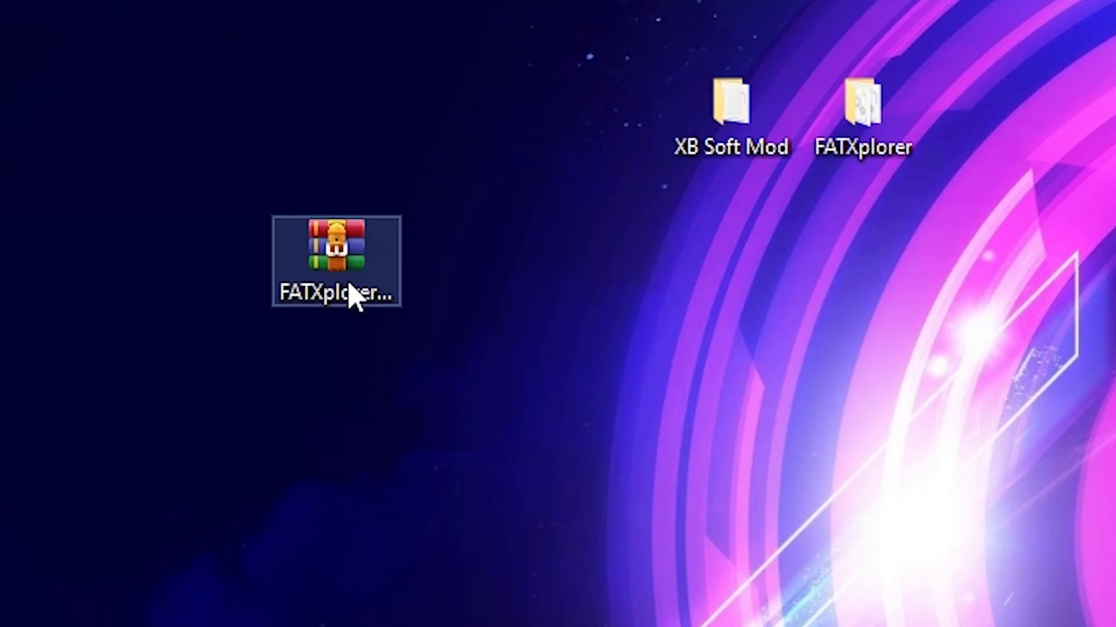
left_click_drag(353, 294, 192, 273)
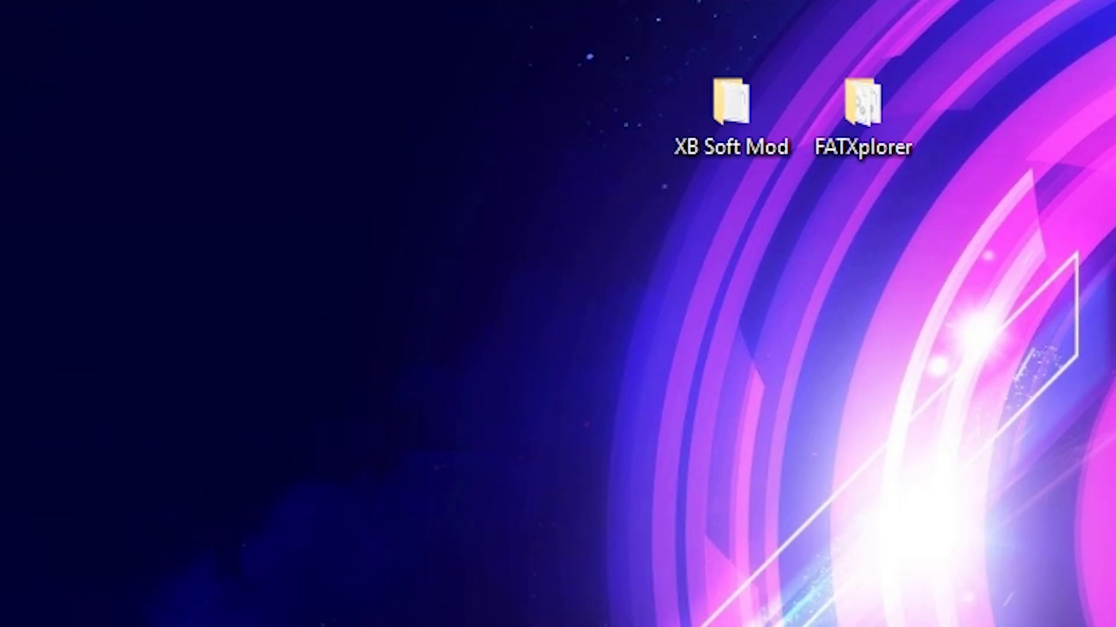
left_click_drag(944, 27, 484, 274)
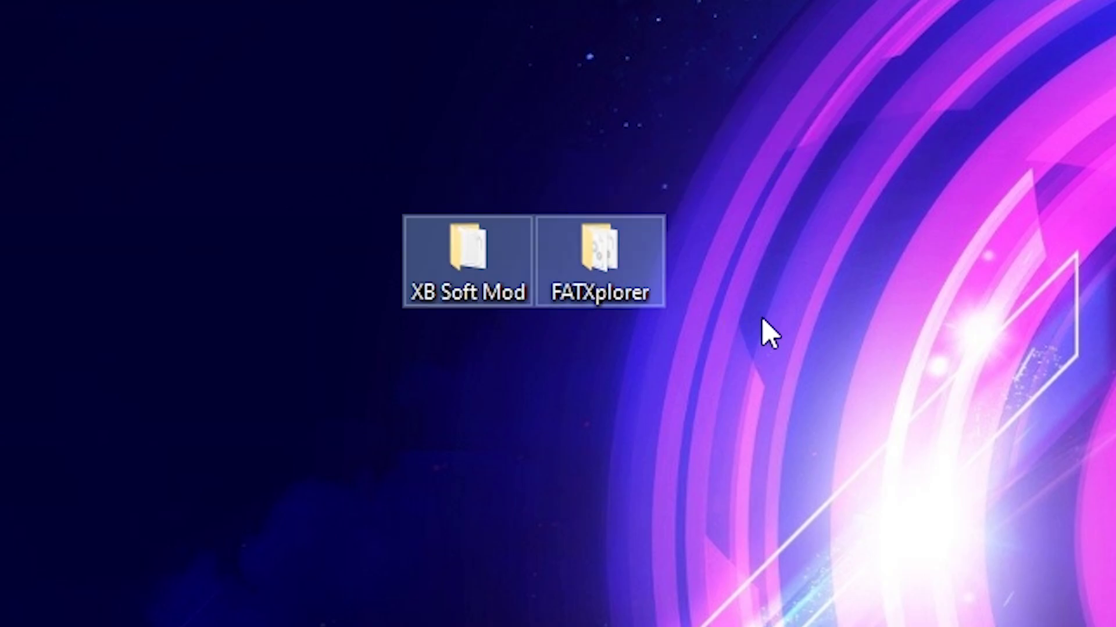
left_click(755, 314)
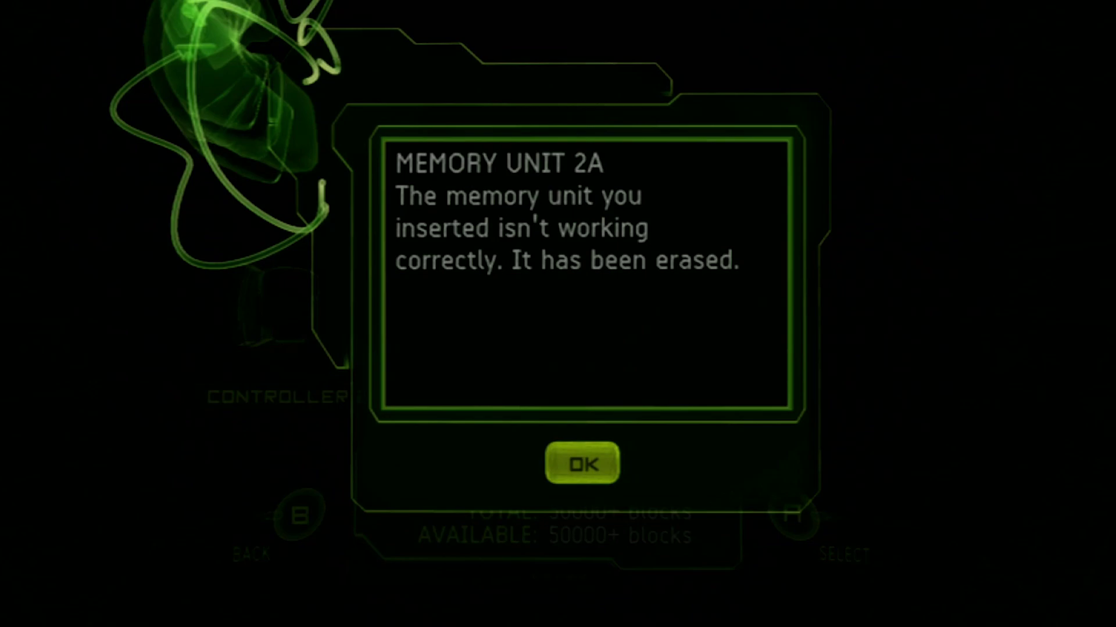
Confirm the 'It has been erased' message and select Memory Unit 2A on Controller 2.
key("Return")
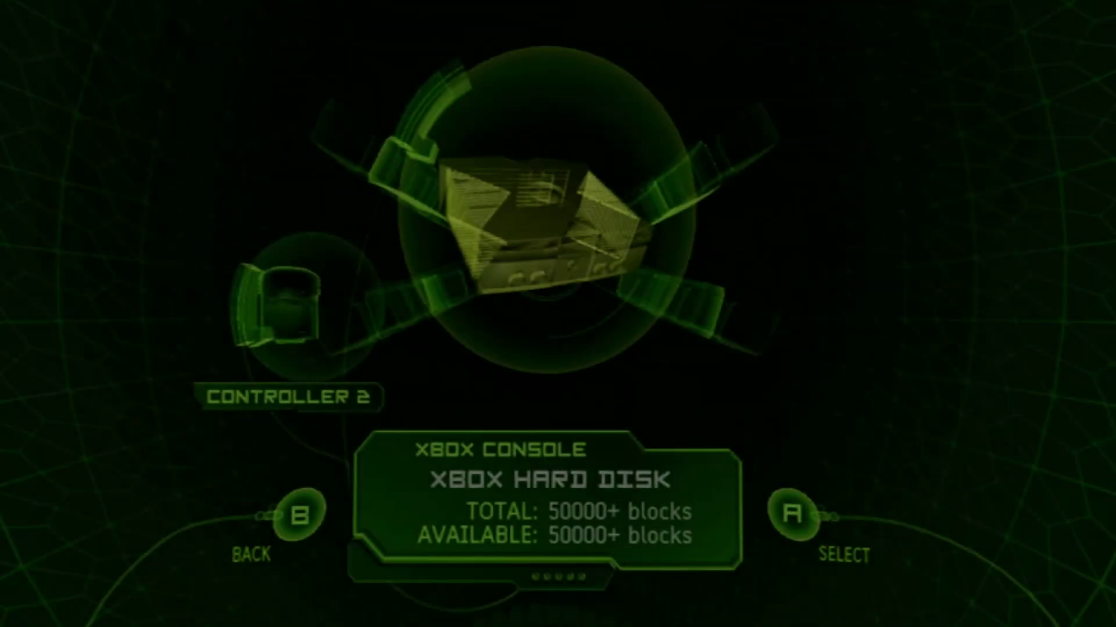
key("Left")
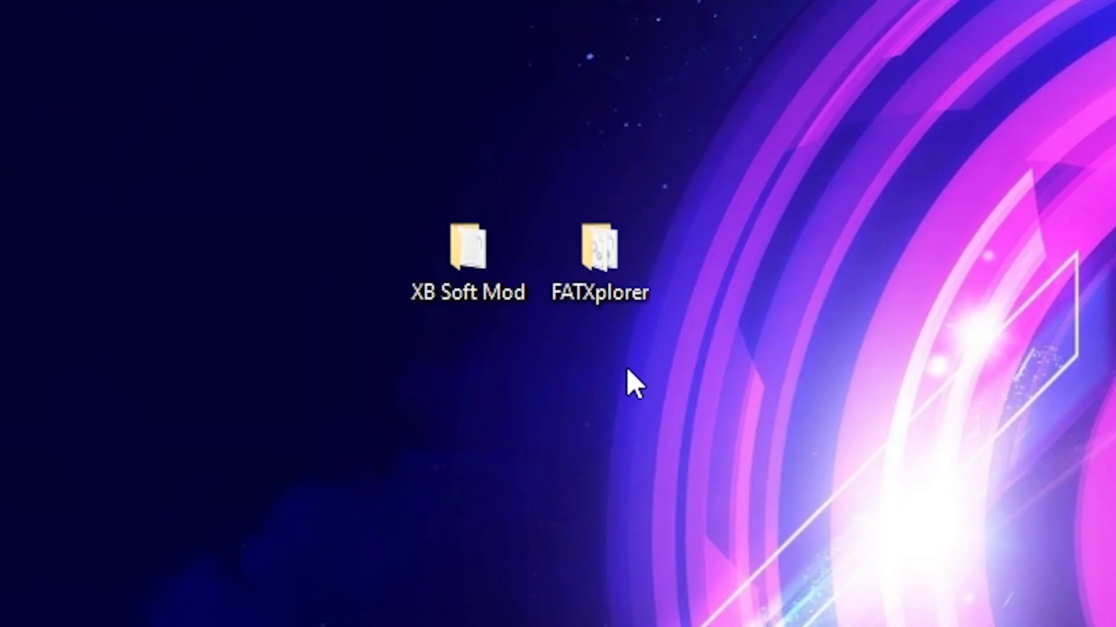
Run FATXplorer.exe from its folder and install the required .NET Desktop Runtime 8.0.8.
left_click(617, 254)
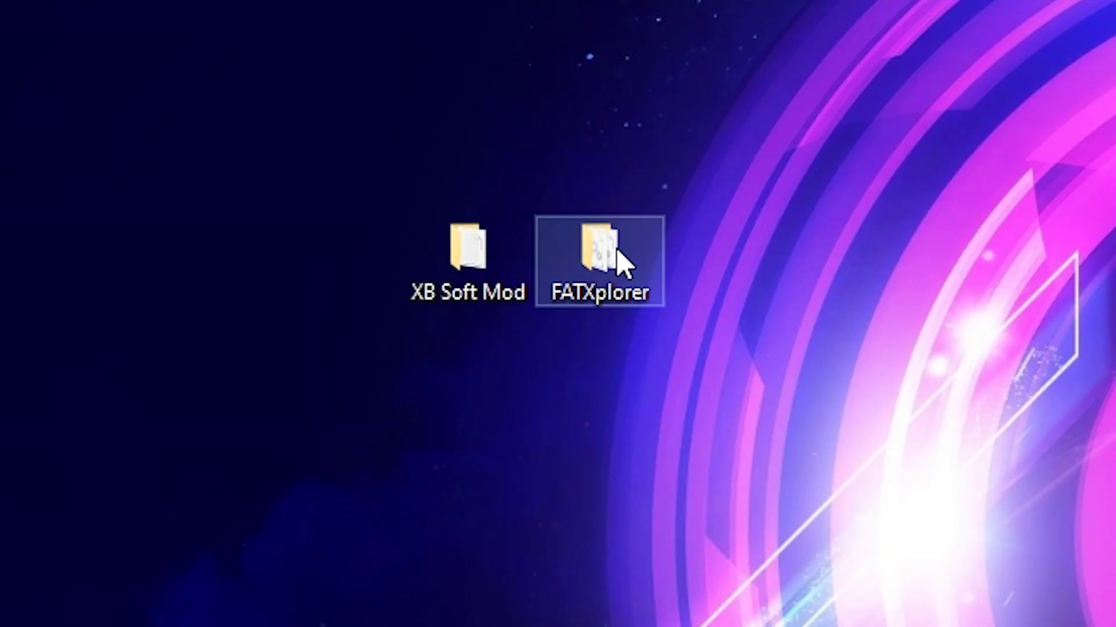
double_click(617, 254)
scroll(573, 169, "down", 1)
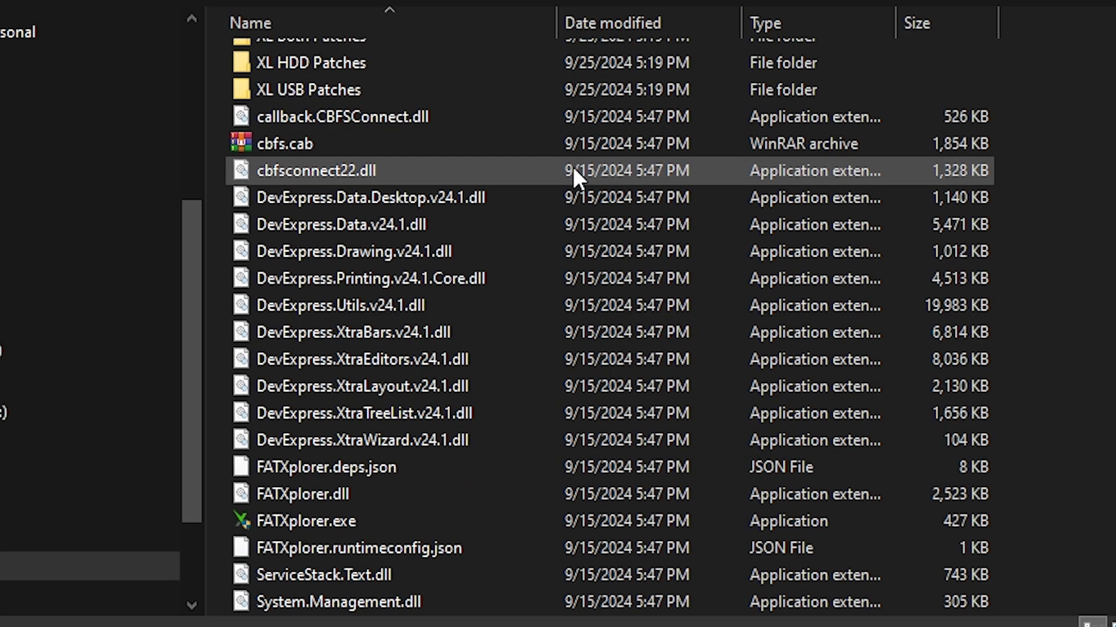
double_click(344, 511)
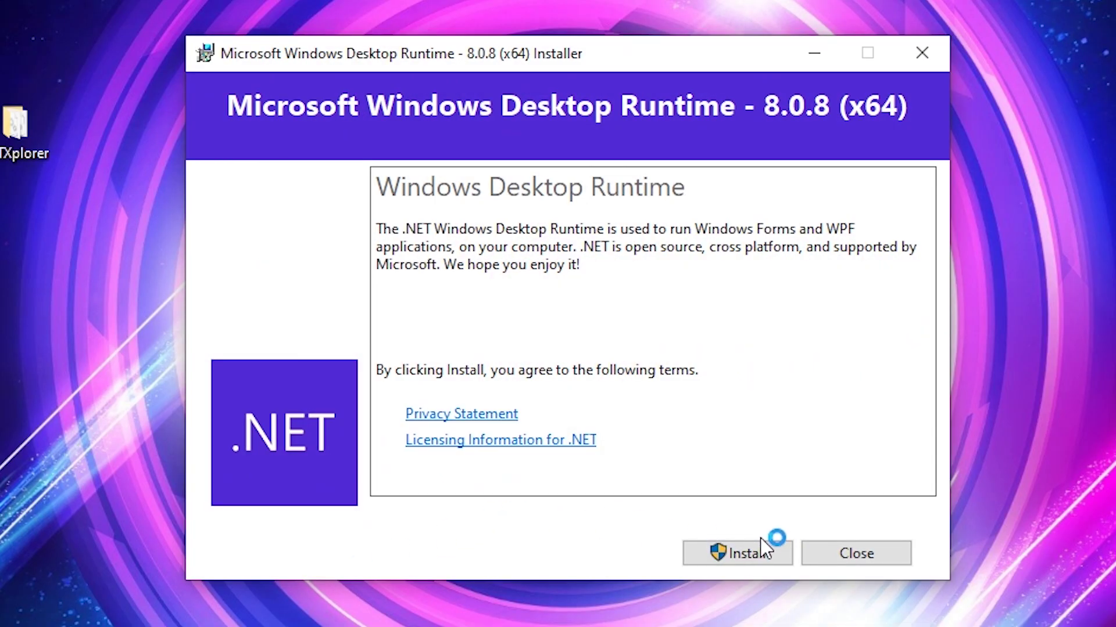
left_click(761, 551)
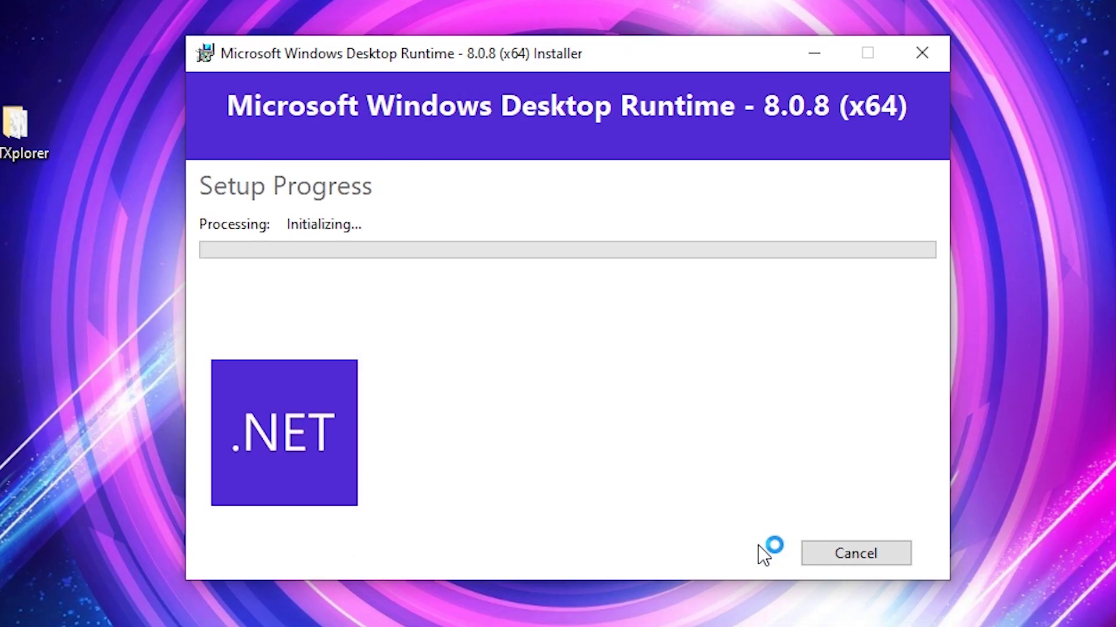
left_click(479, 497)
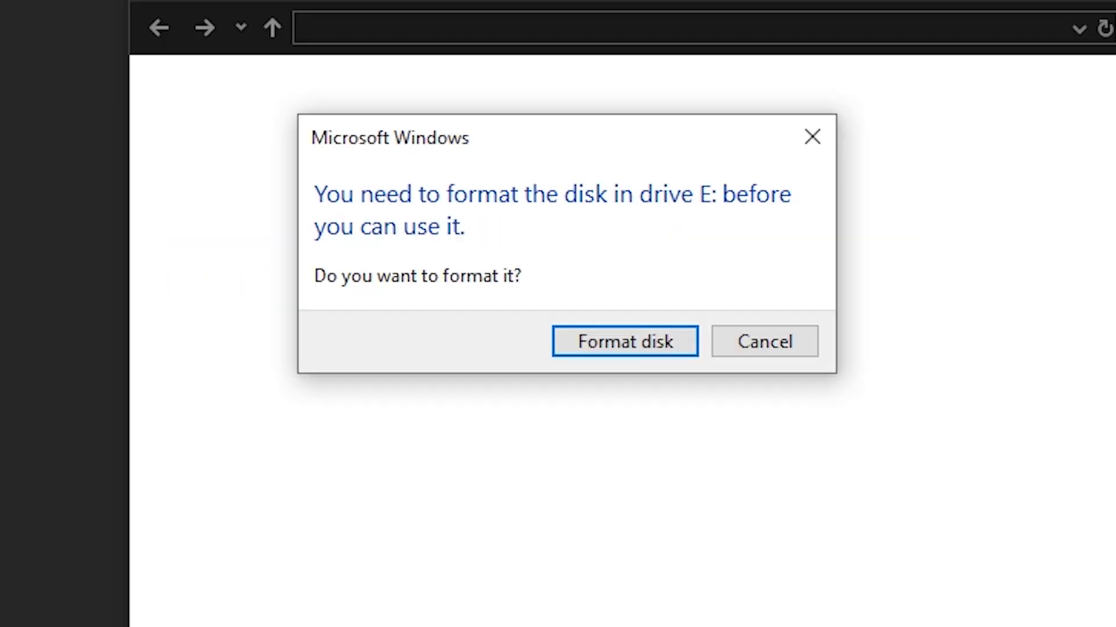
Cancel formatting drive E: and close the 'Location is not available' error.
left_click(790, 355)
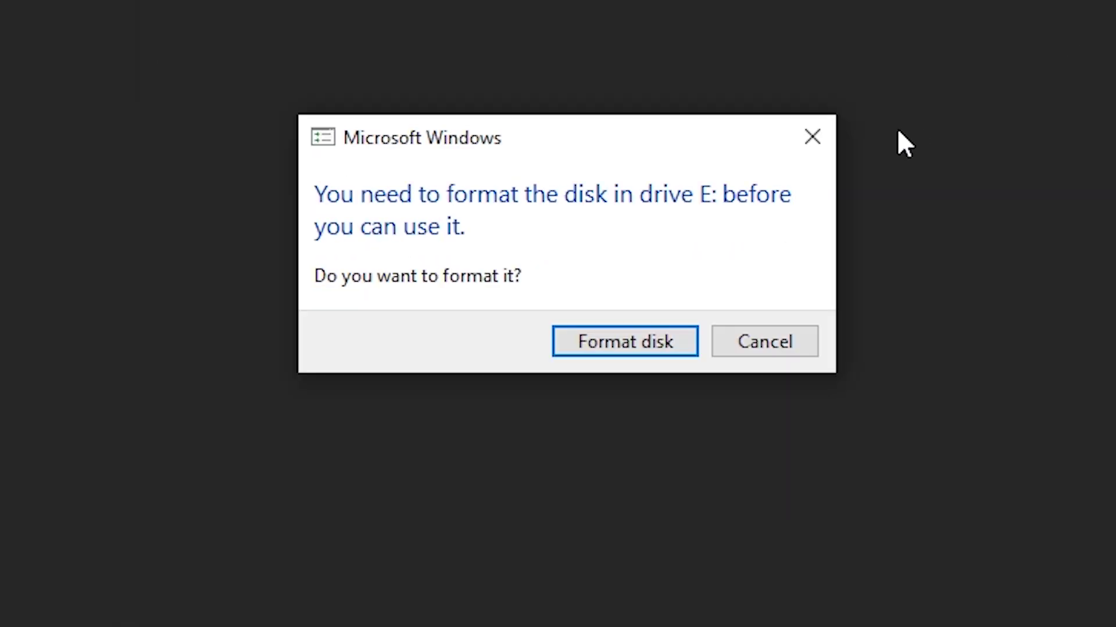
left_click(825, 139)
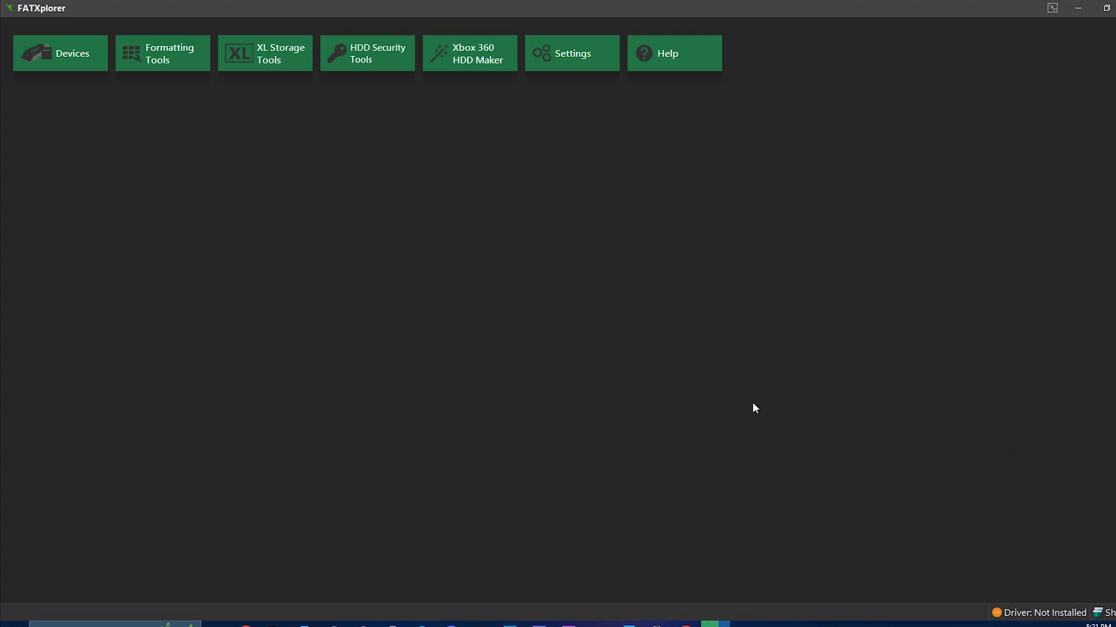
Load the UDisk memory unit and mount its Data Partition on X, installing the driver and starting the trial.
left_click(63, 61)
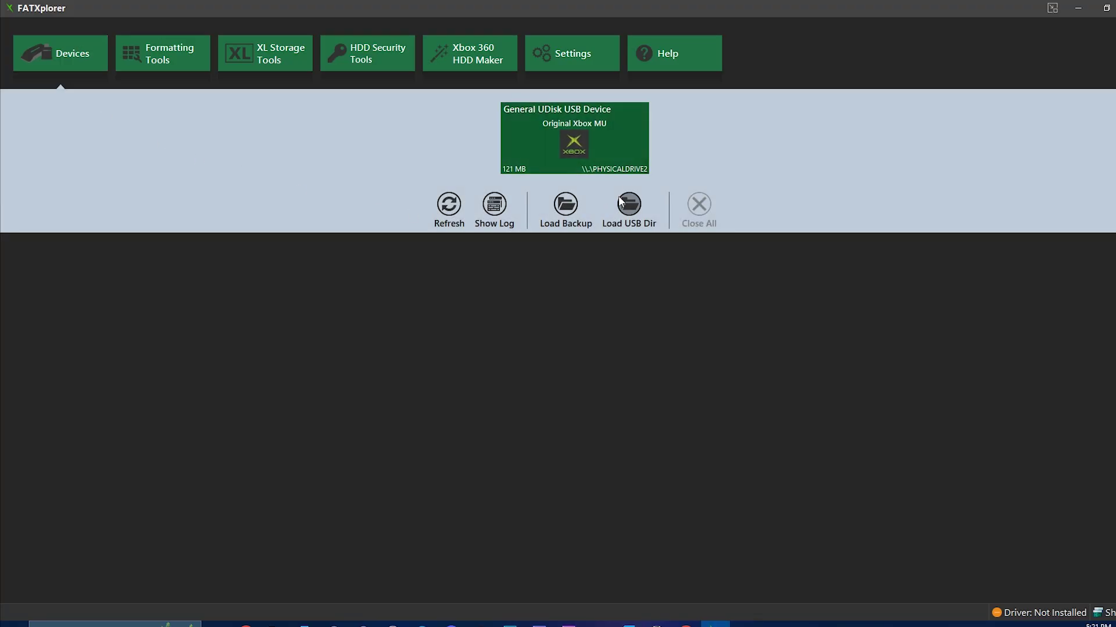
double_click(599, 145)
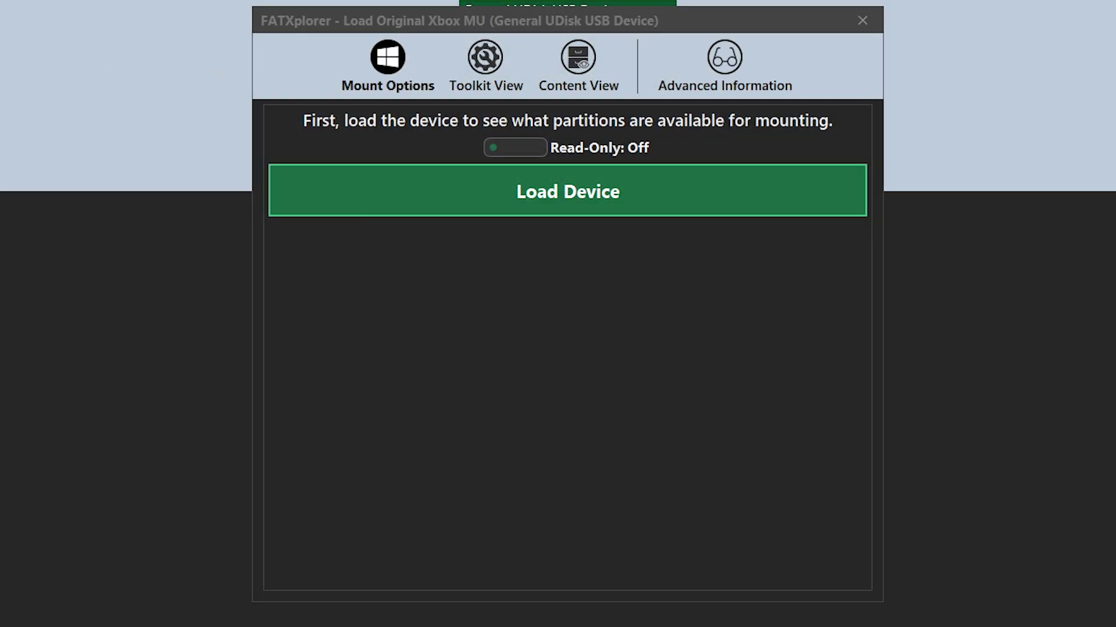
left_click(608, 179)
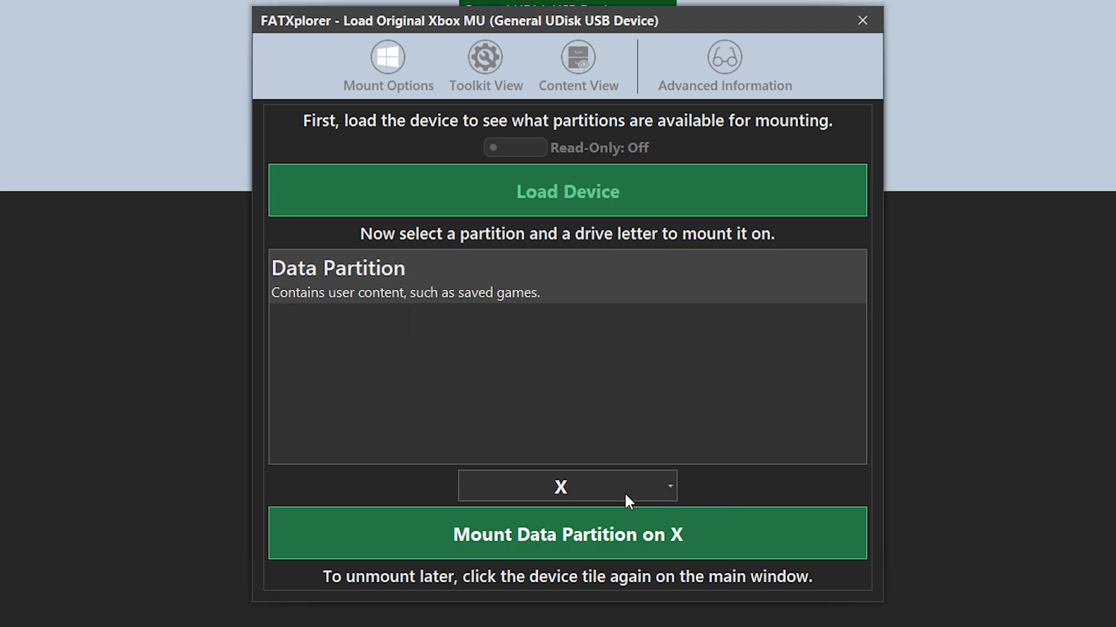
left_click(660, 533)
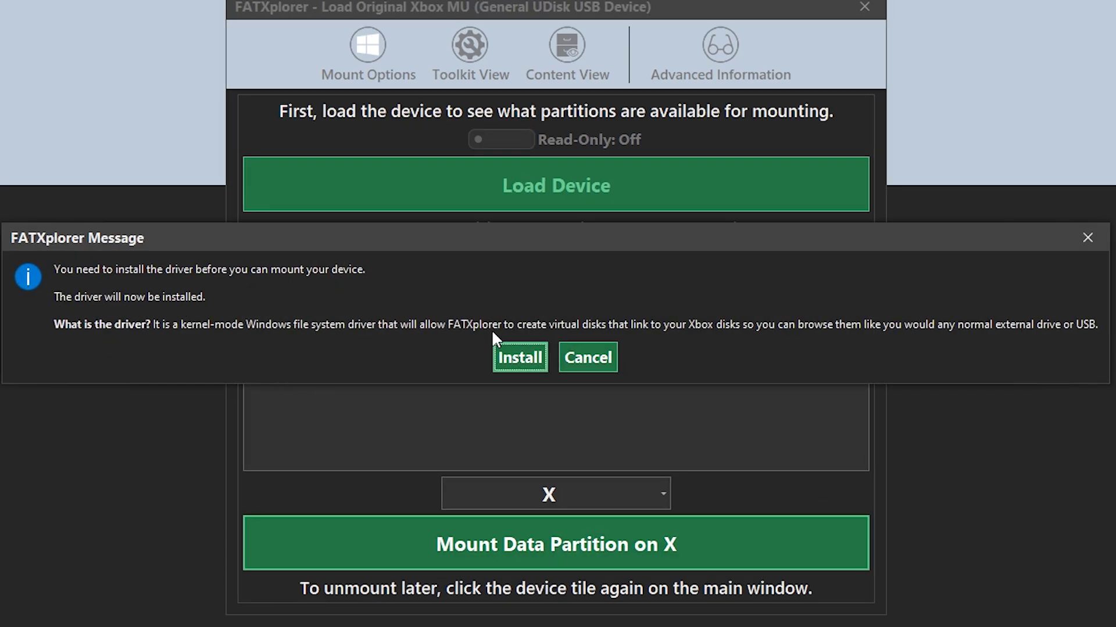
left_click(515, 364)
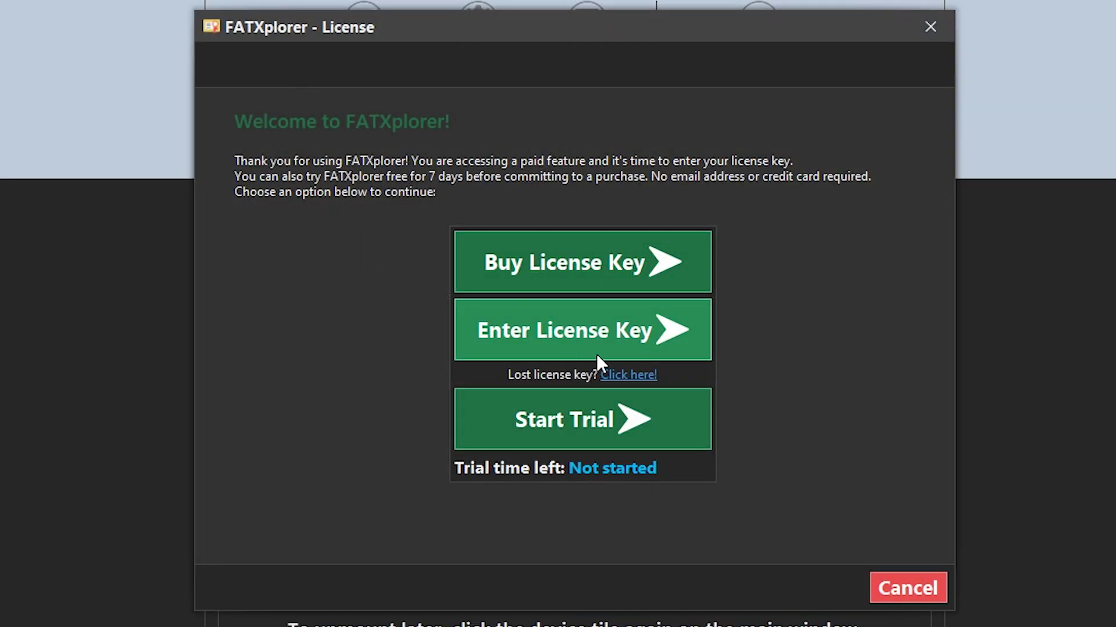
left_click(539, 430)
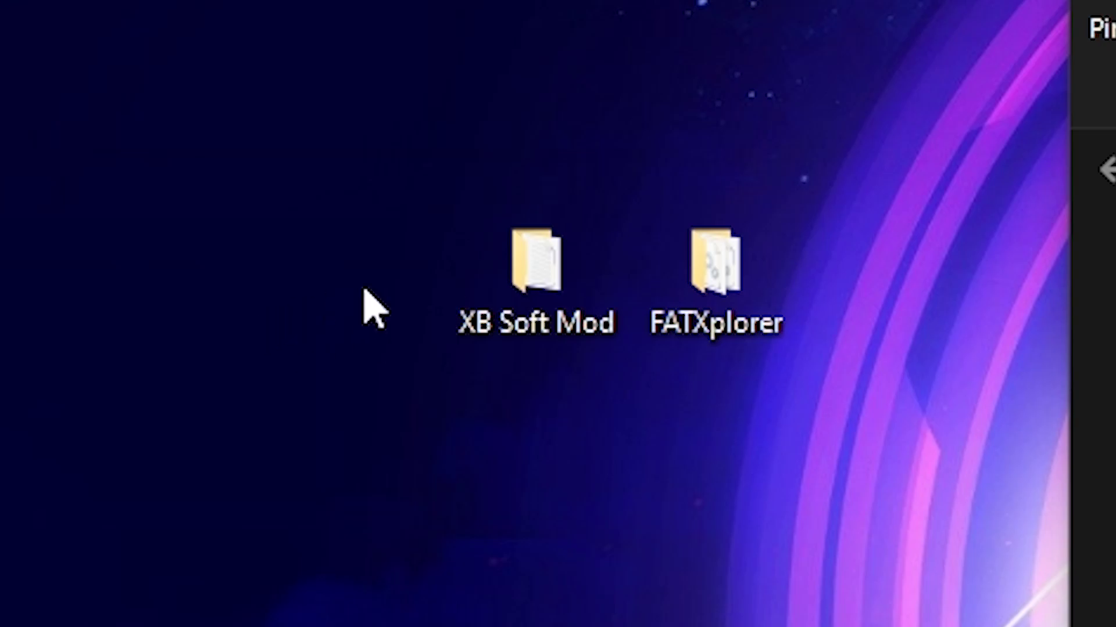
Open XB Soft Mod > Softmod Package > Endgame.zip and copy helper, trigger and payload.xbe to drive X:.
double_click(538, 262)
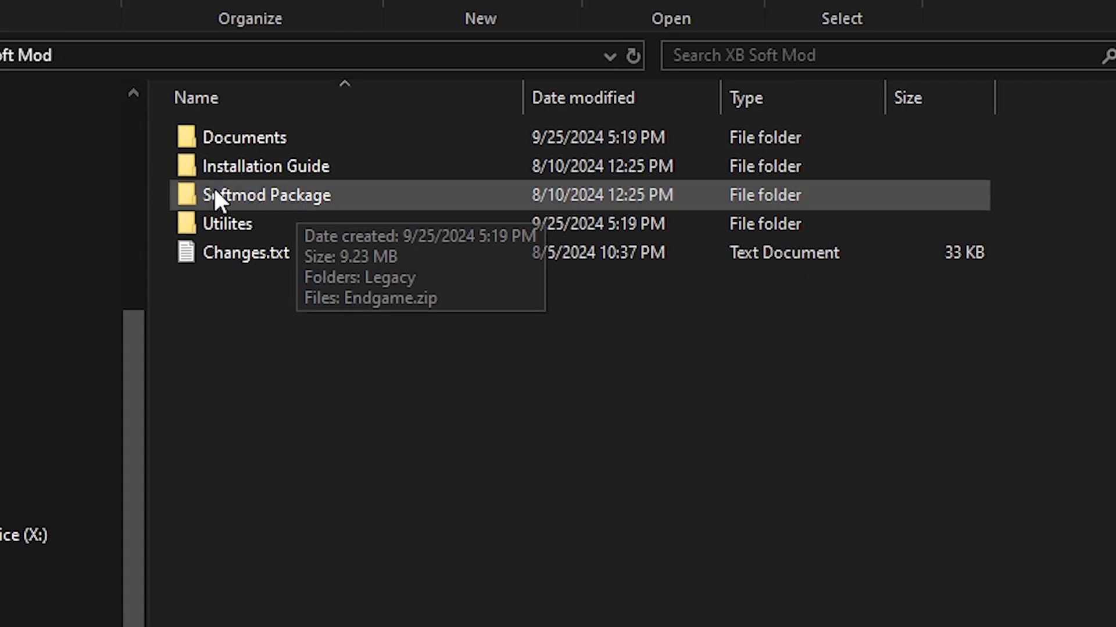
double_click(210, 193)
double_click(243, 166)
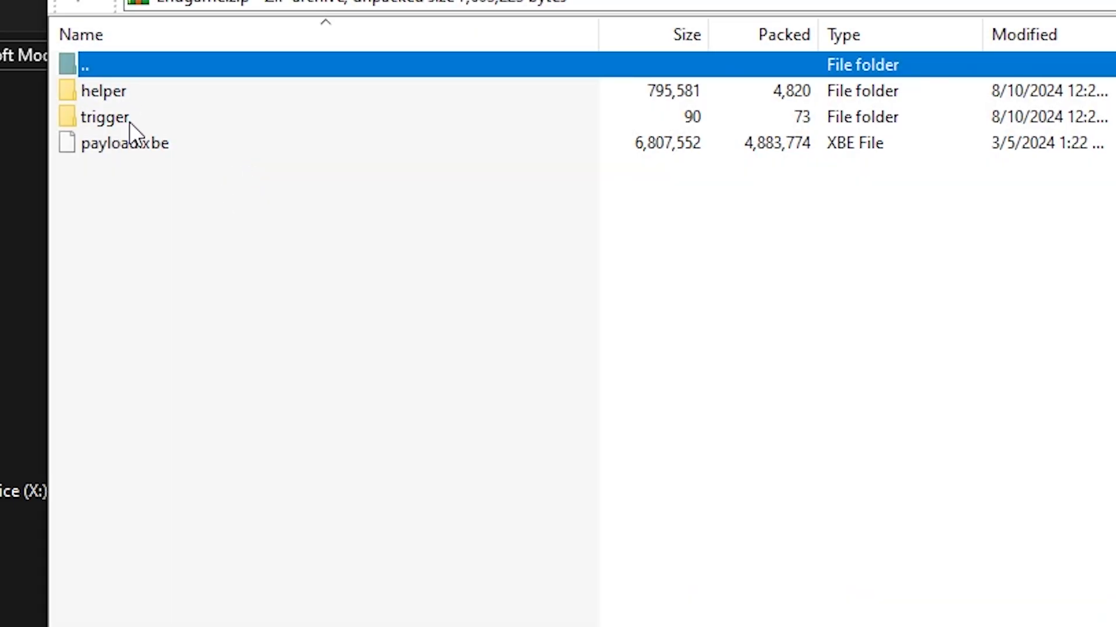
left_click_drag(141, 185, 1115, 234)
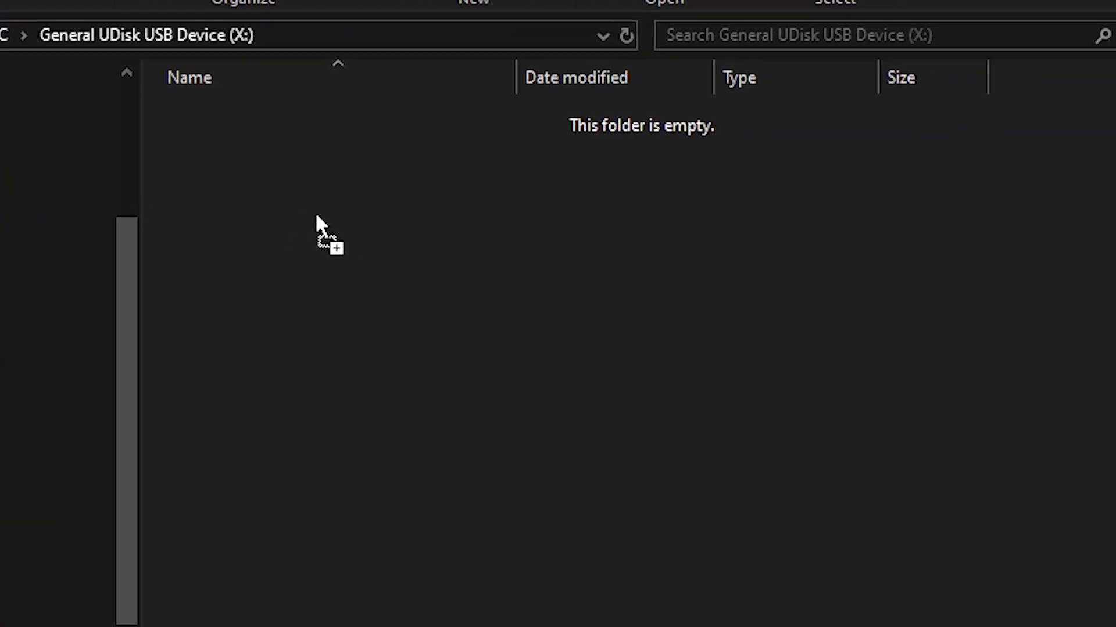
left_click_drag(316, 215, 316, 215)
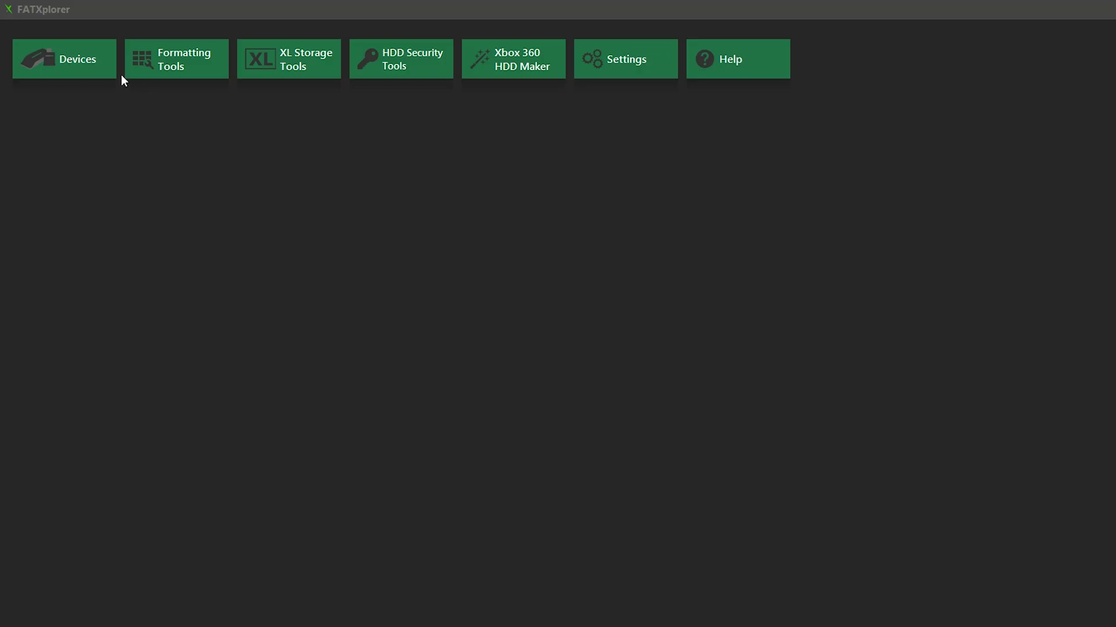
Use Close/Unmount All in FATXplorer's Devices view to release the General UDisk memory unit.
left_click(71, 66)
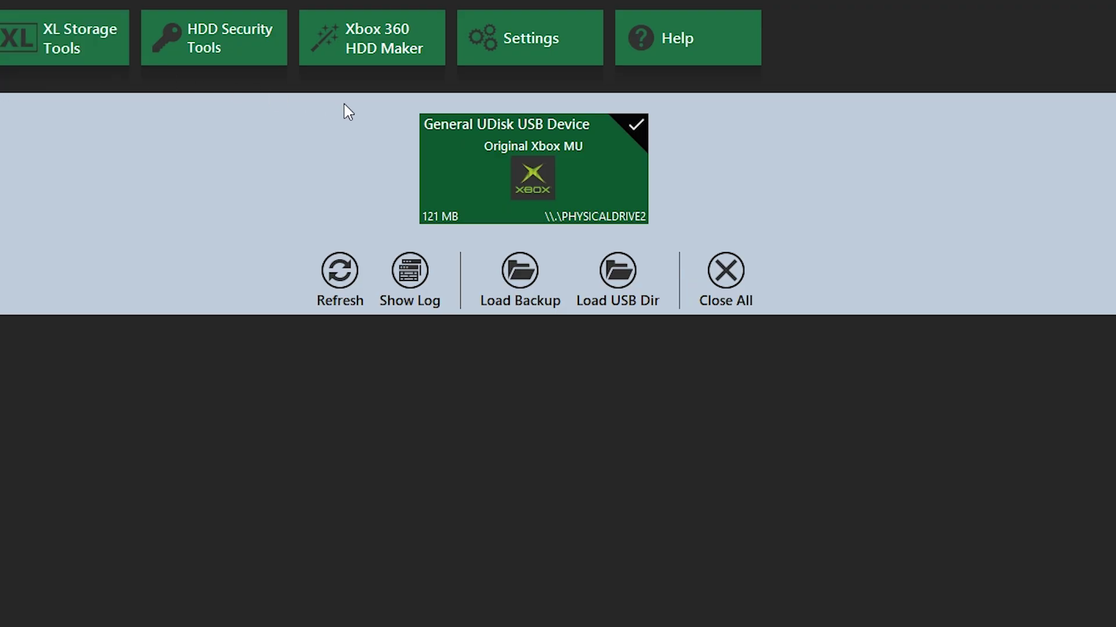
left_click(725, 283)
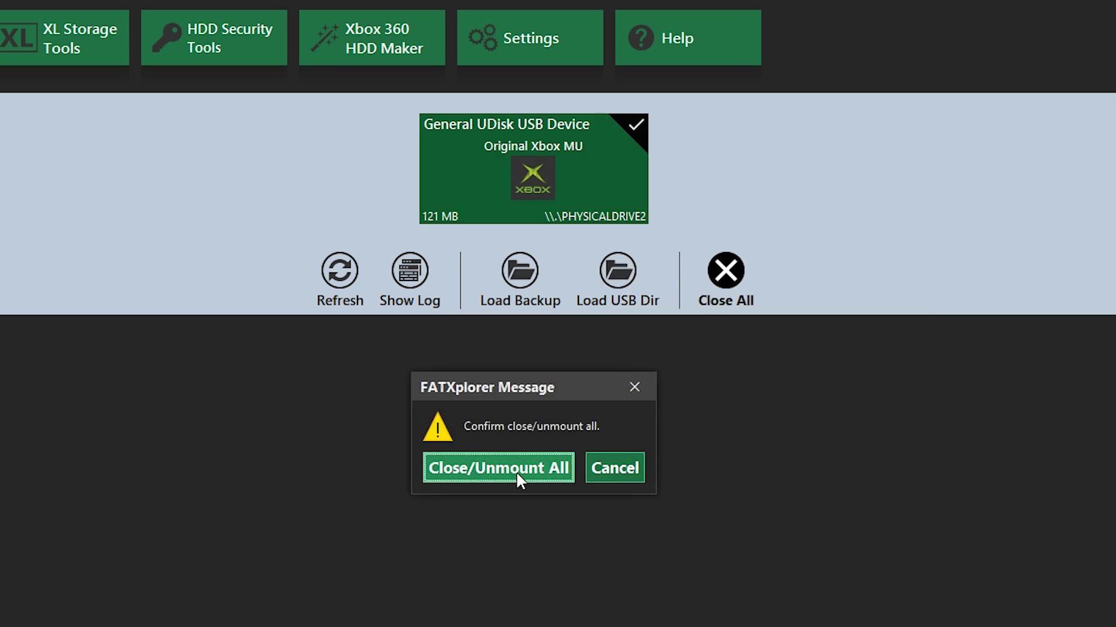
left_click(516, 472)
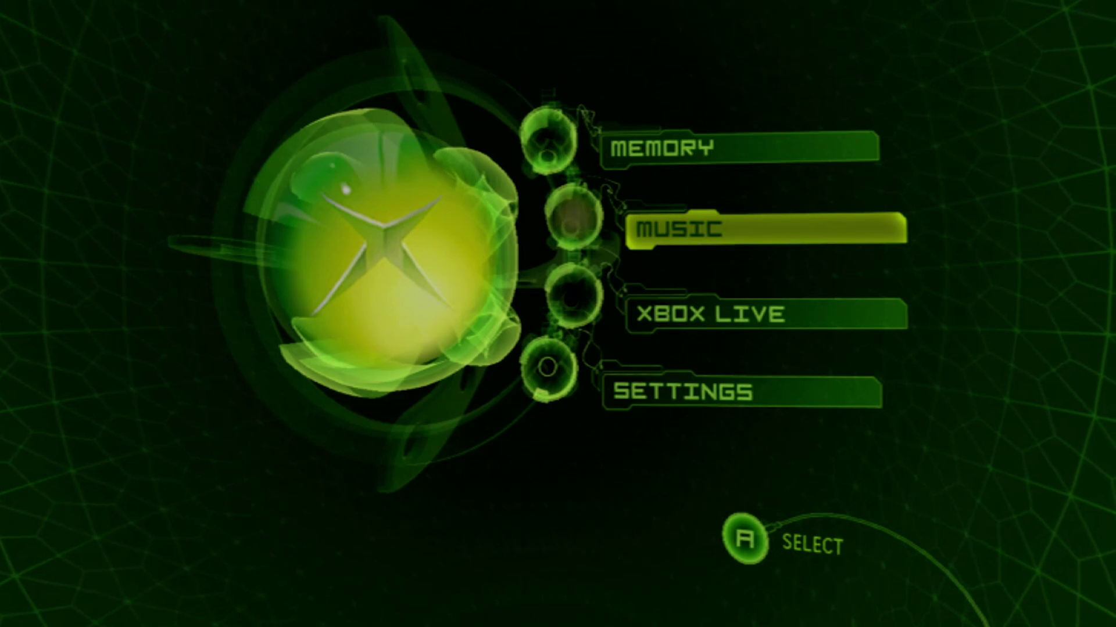
Open Memory > Controller 2's Memory Unit, launch the exploit, and start the Softmodding Tool v1.2.1 installer.
key("Up")
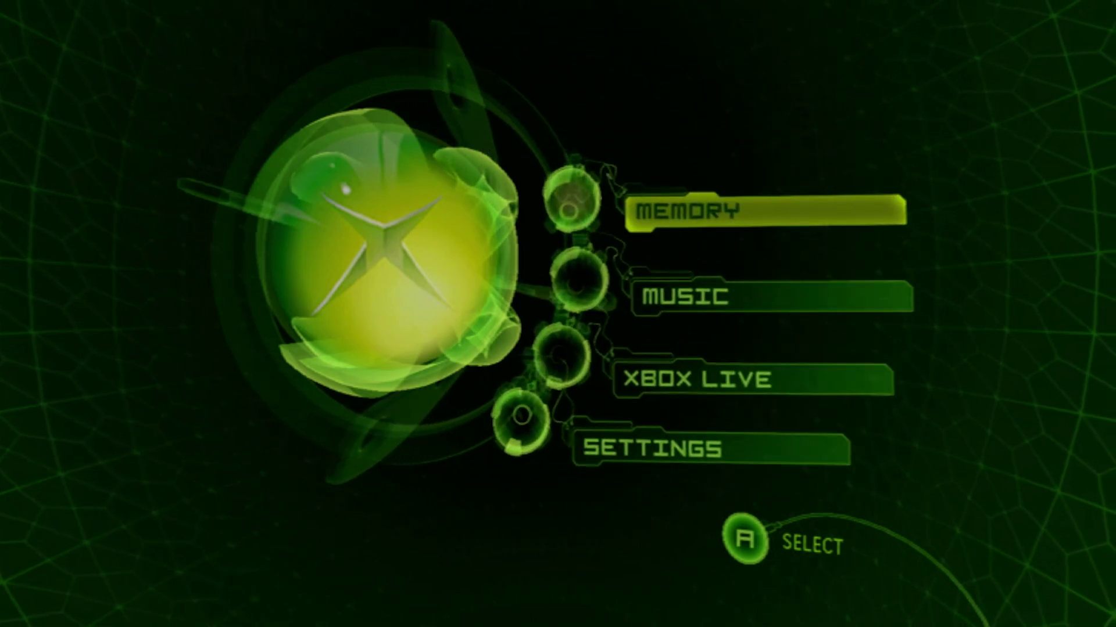
key("Return")
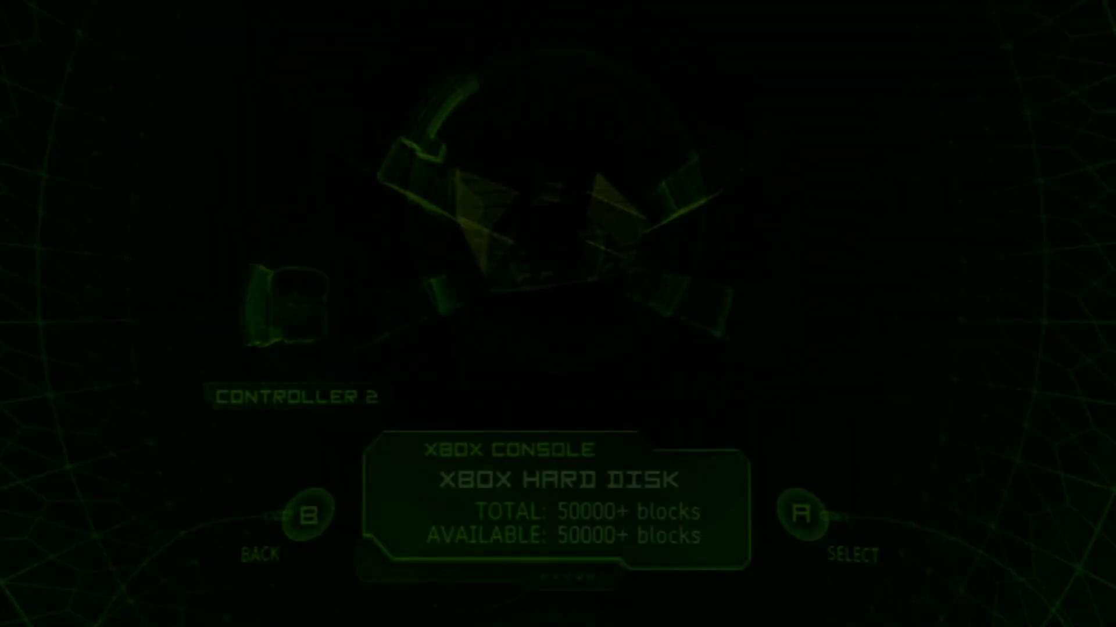
key("Left")
key("Return")
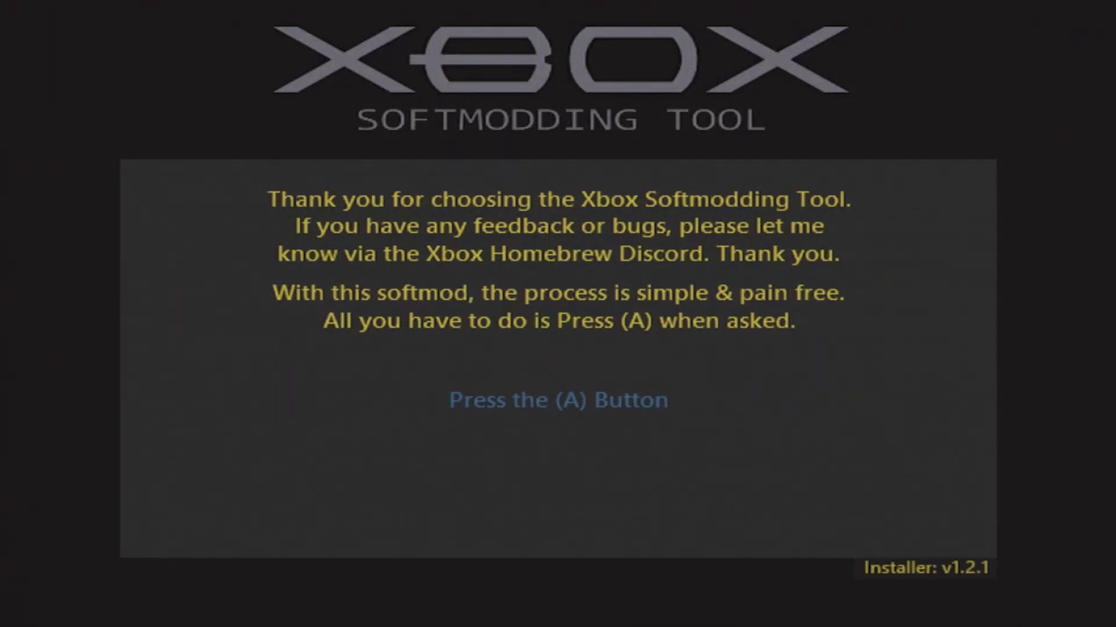
key("a")
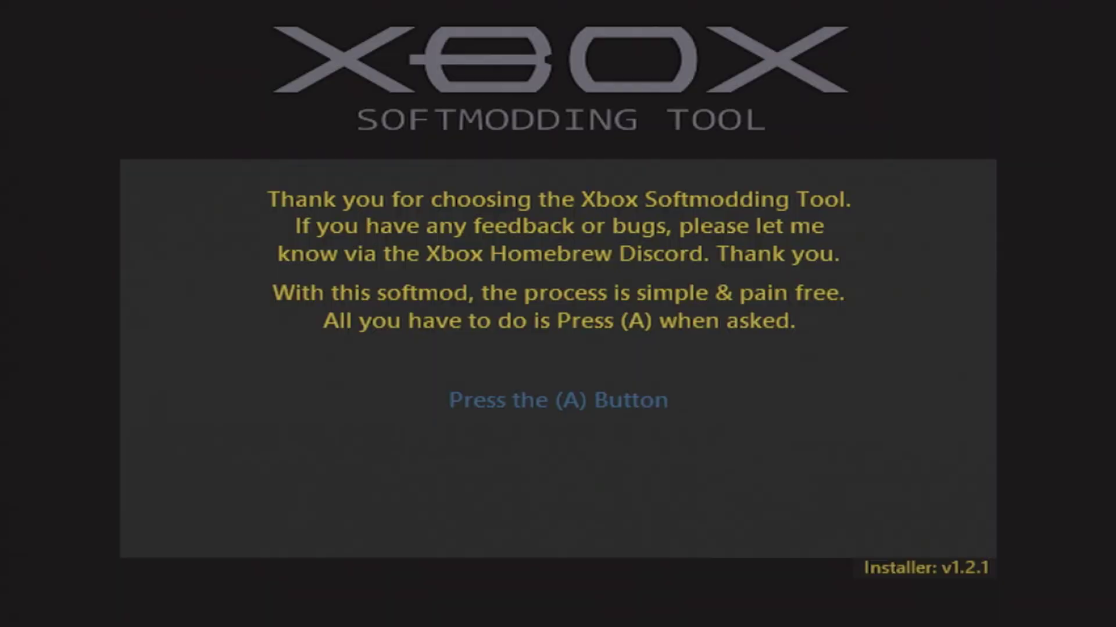
Continue past extraction to the notice that the EEPROM backup is saved to E:\Backups\EEPROM\.
key("Return")
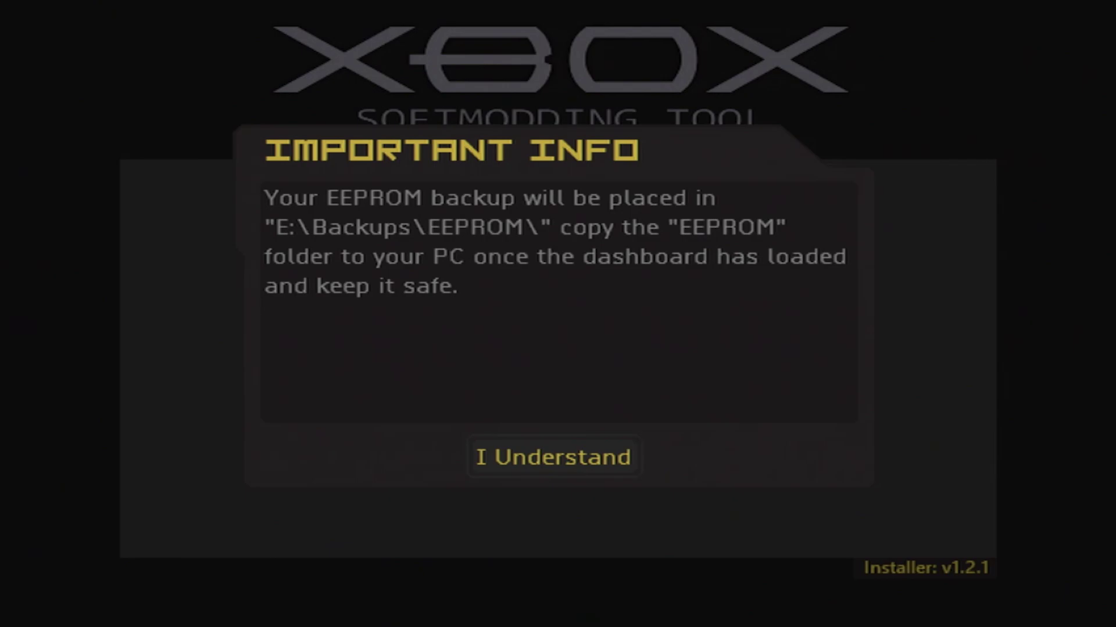
Accept the EEPROM location, eeprom.bin safety and Done notices so the Xbox reboots into Softmod v1.2.1.
key("Return")
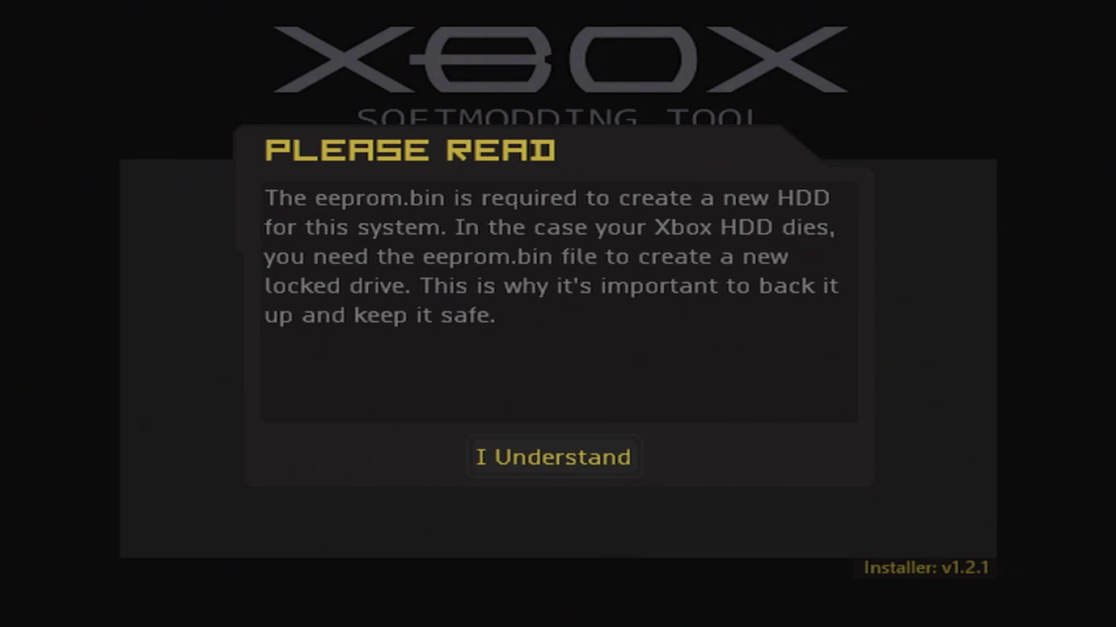
key("Return")
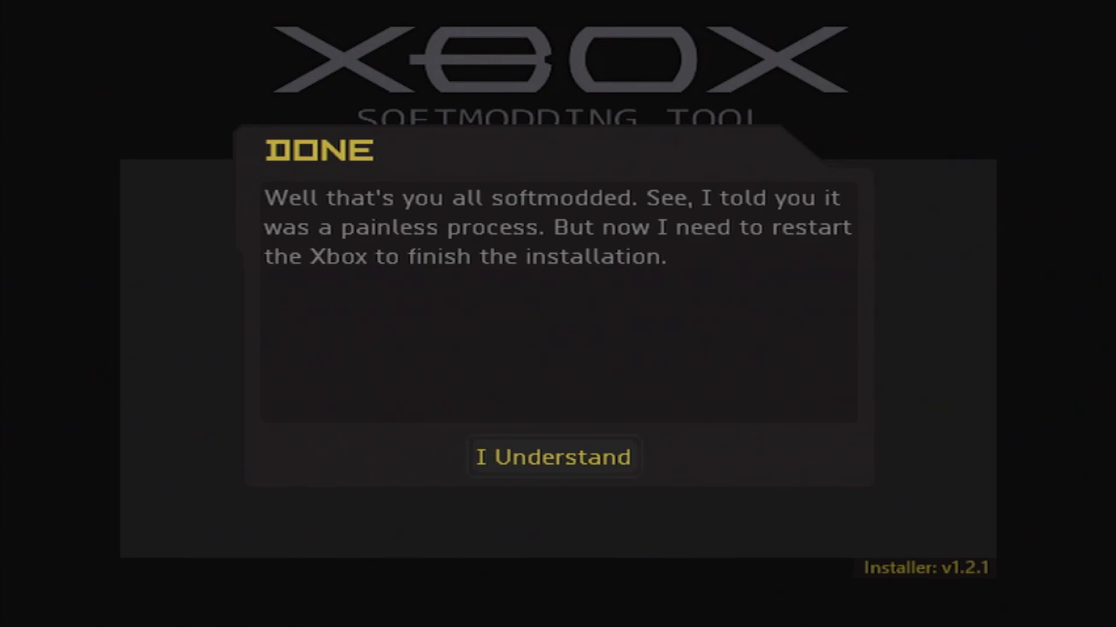
key("Return")
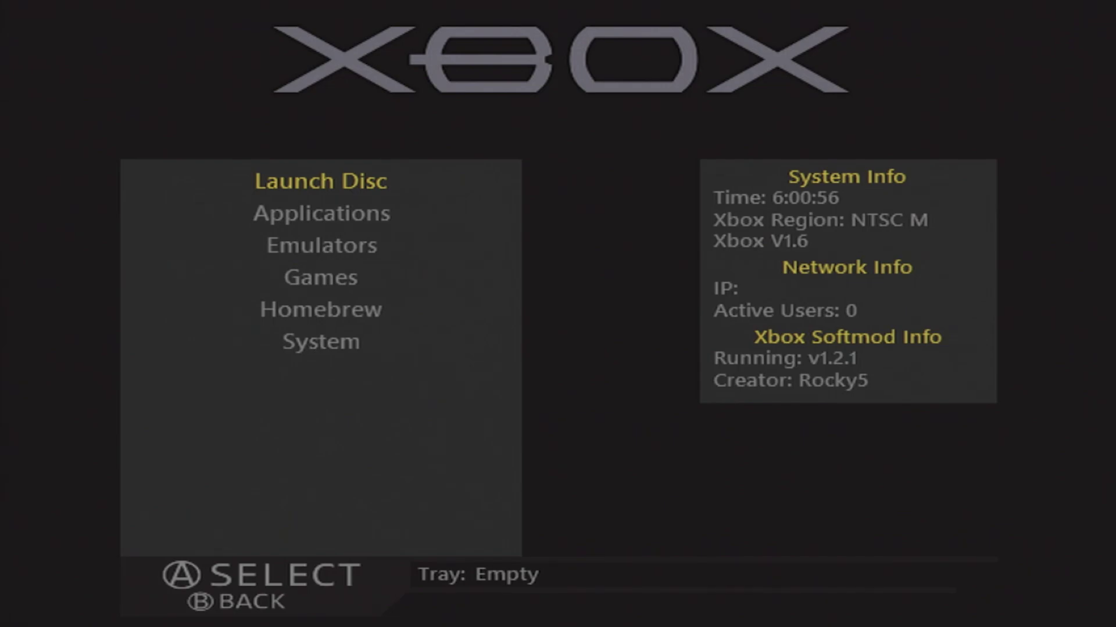
key("Down")
key("Down")
key("Down")
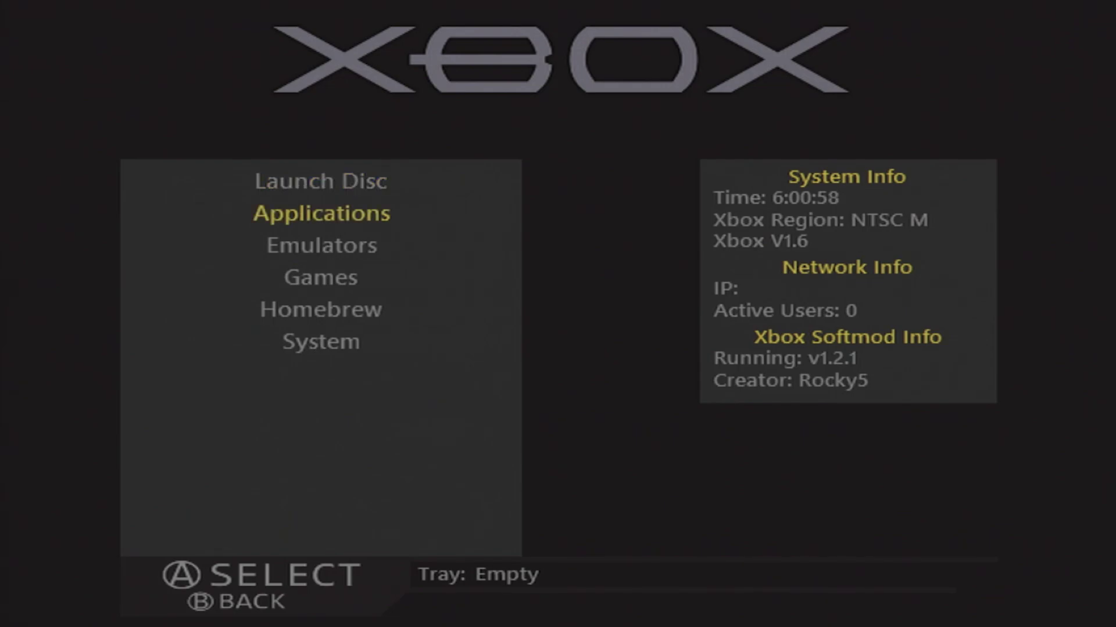
key("Down")
key("Down")
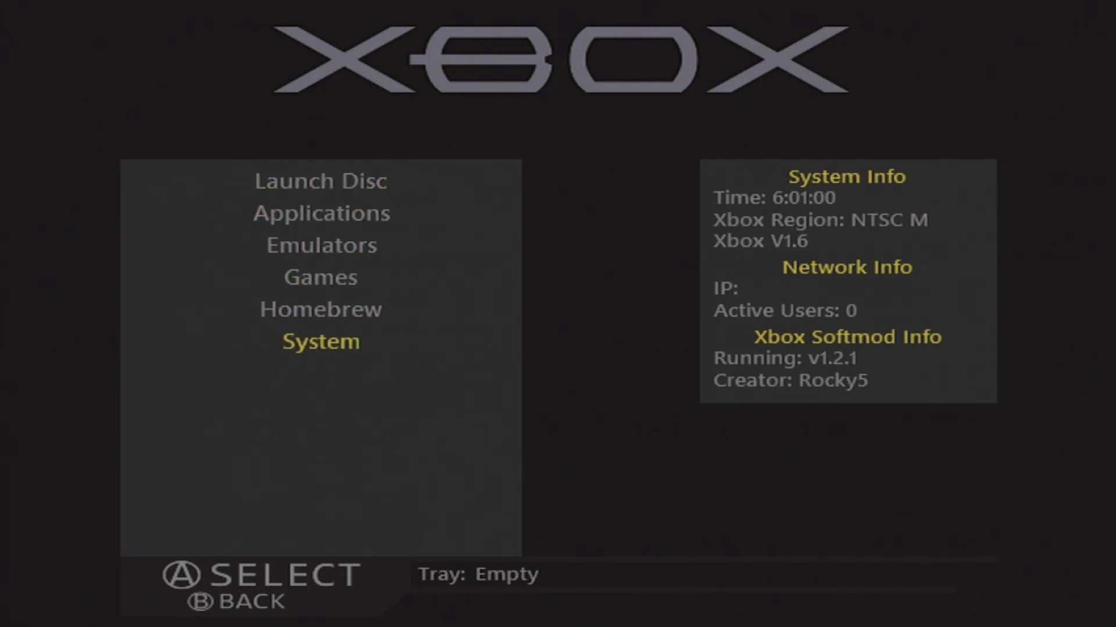
key("Up")
key("Up")
key("Up")
key("Up")
key("Up")
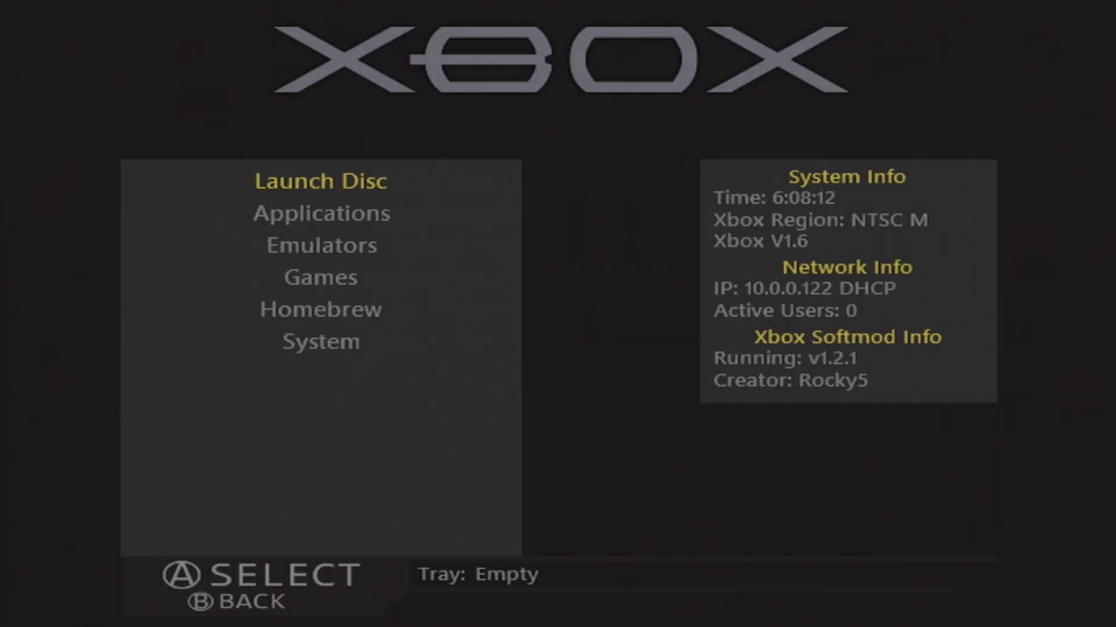
Launch FileZilla and quickconnect to 10.0.0.122 on port 21 with the Xbox FTP login, accepting plain FTP.
left_click(119, 607)
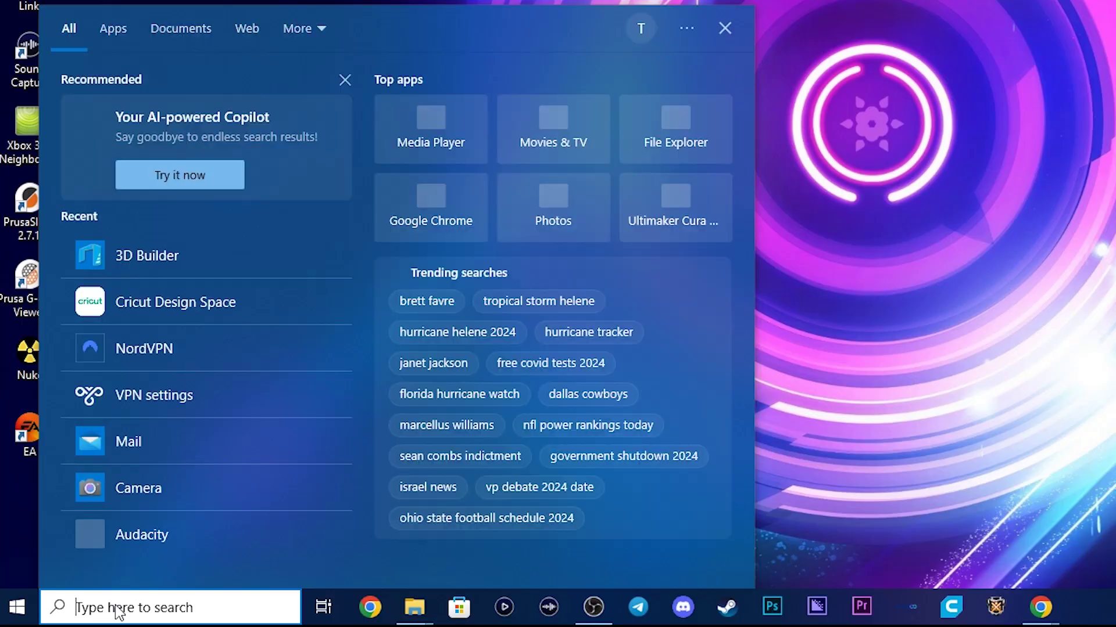
type("filexi")
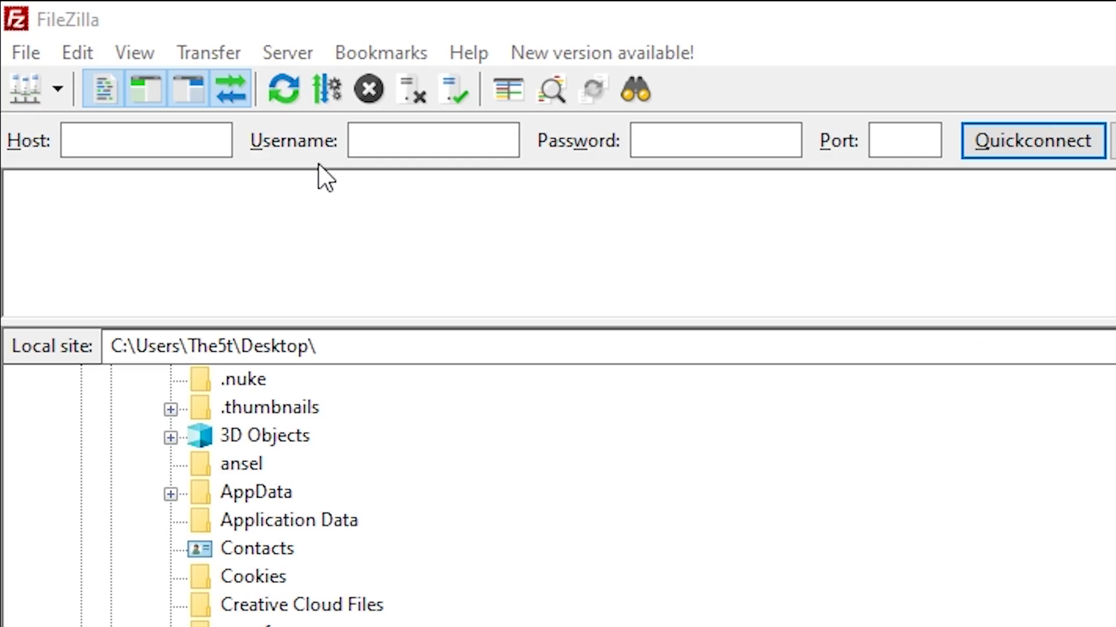
left_click(194, 149)
type("10.0.0.12")
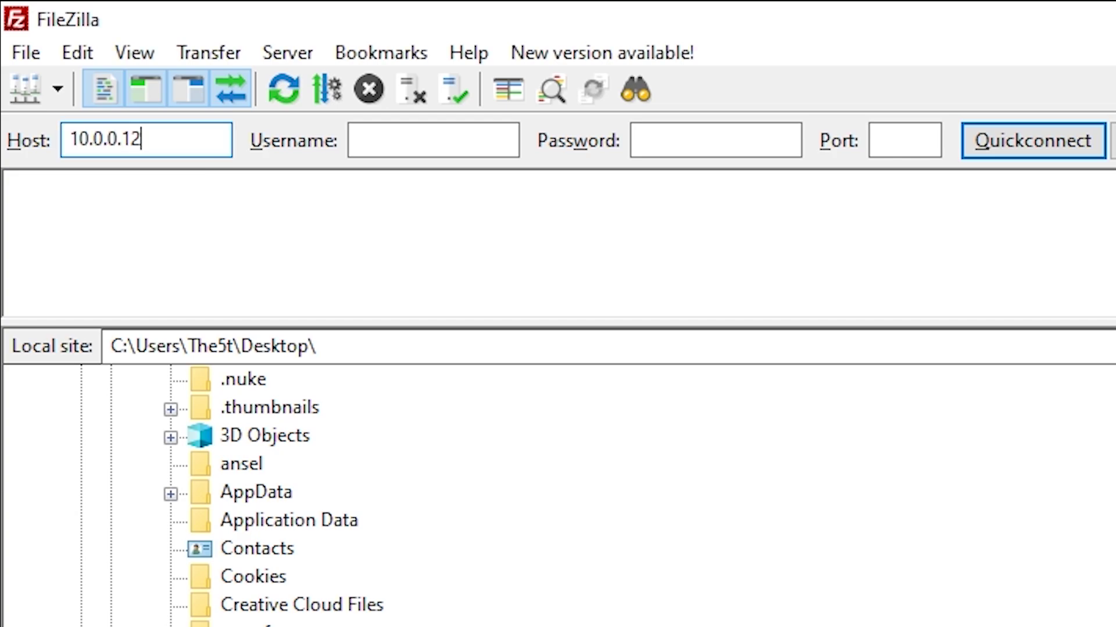
type("2")
left_click(463, 150)
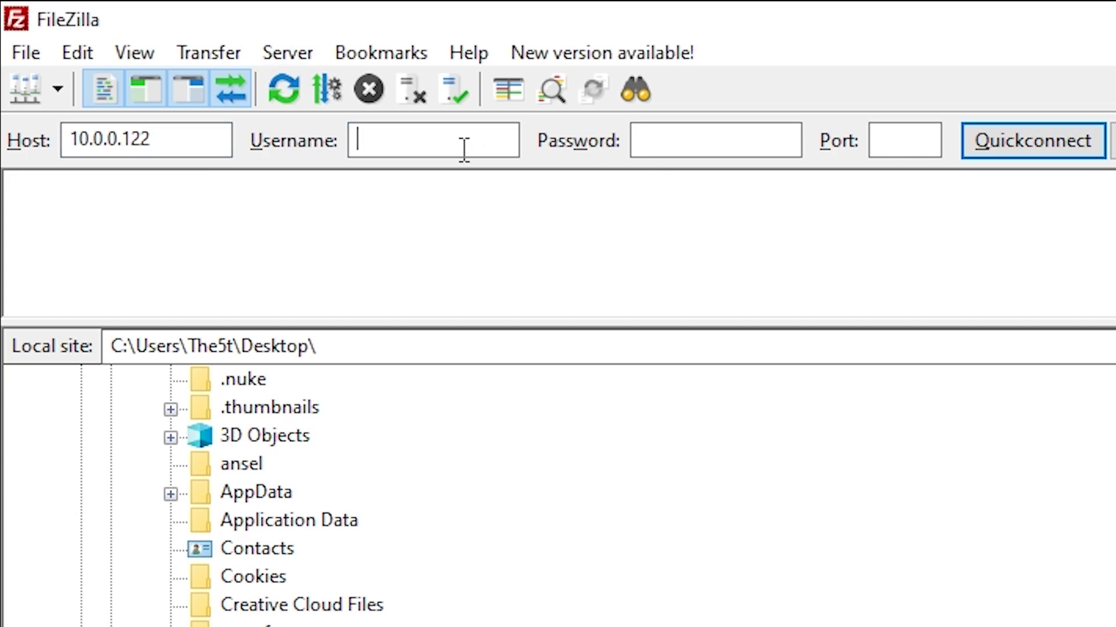
type("xbox")
key("Tab")
type("xbox")
left_click(904, 140)
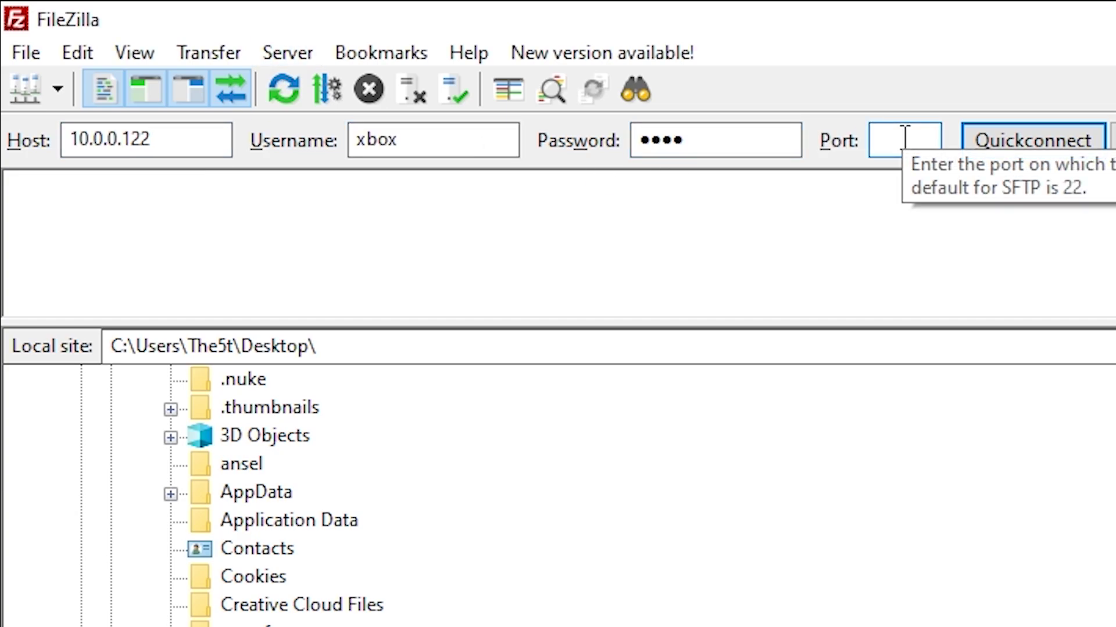
type("21")
left_click(1071, 148)
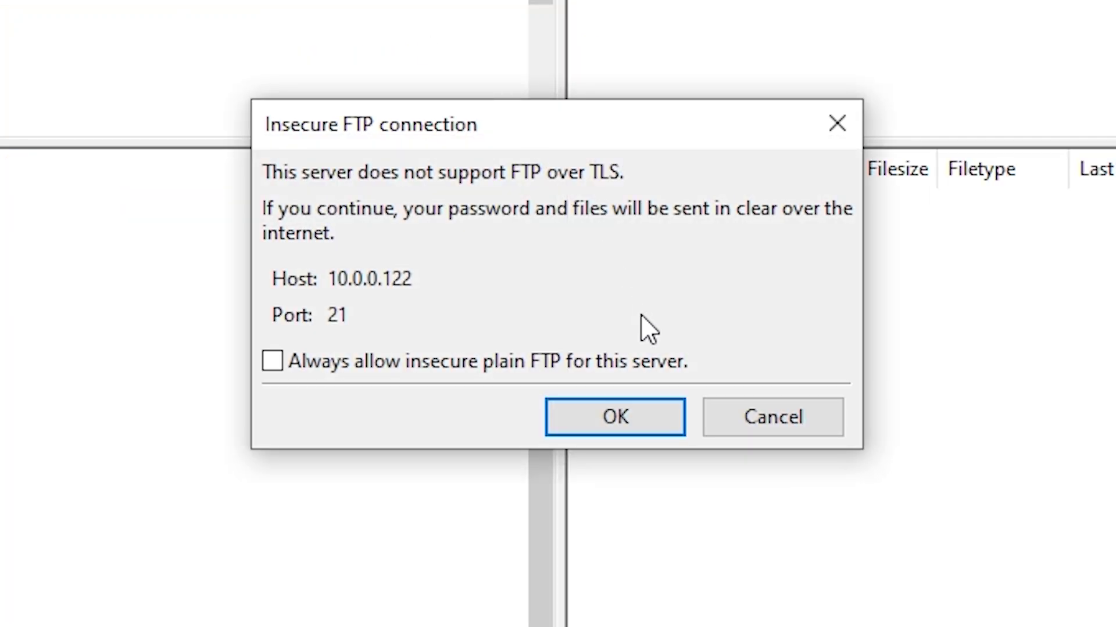
left_click(624, 419)
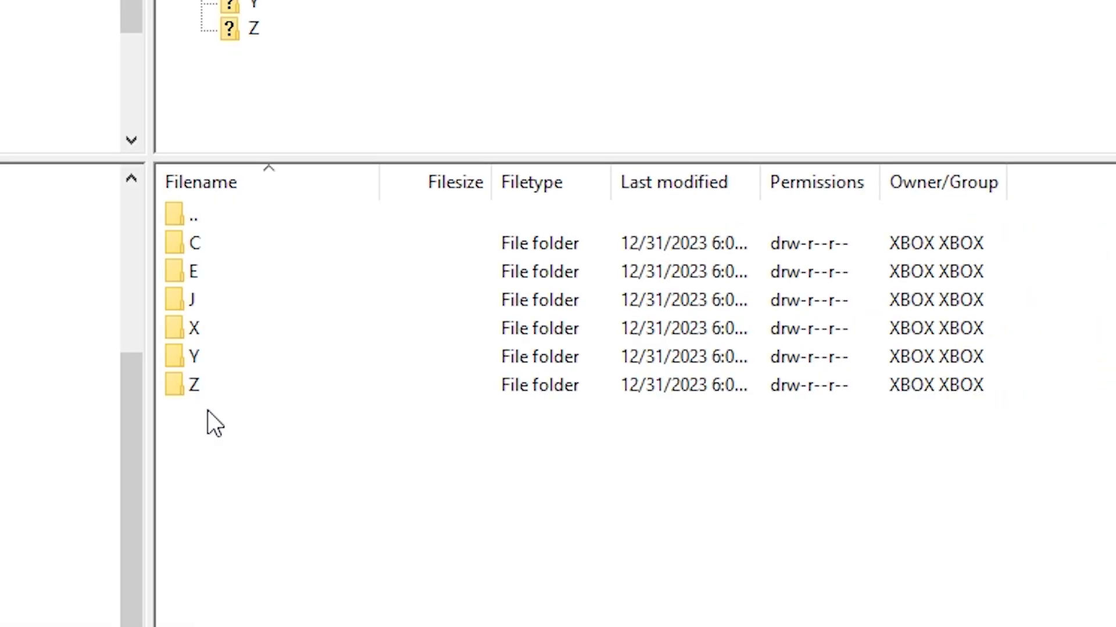
Open /E/Backups on the Xbox and copy the EEPROM folder onto the PC desktop.
double_click(189, 273)
double_click(242, 278)
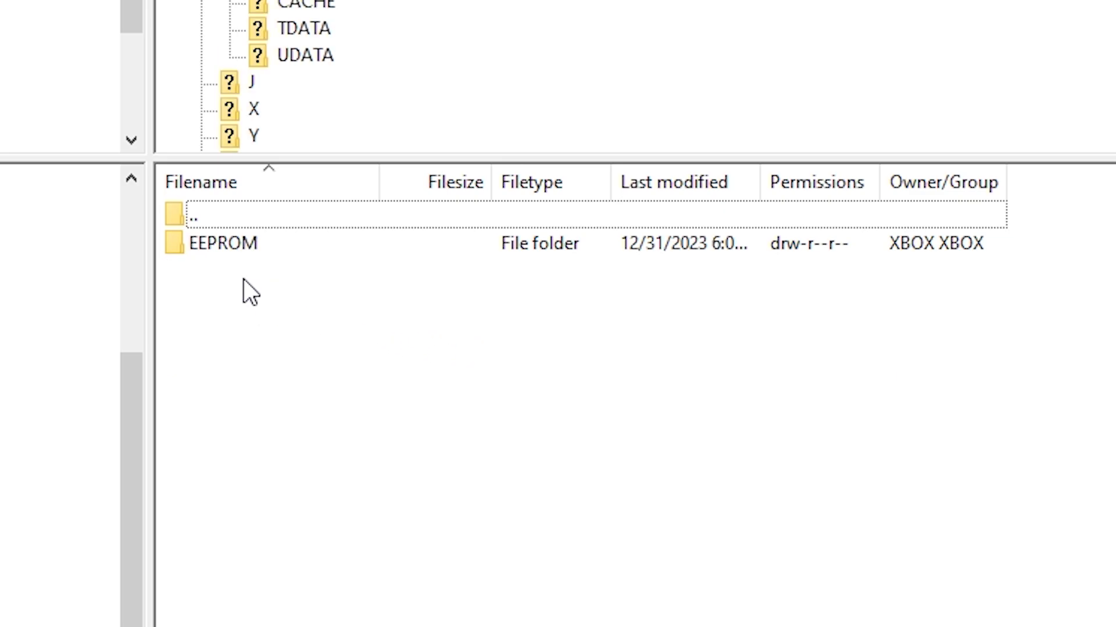
left_click_drag(303, 277, 464, 425)
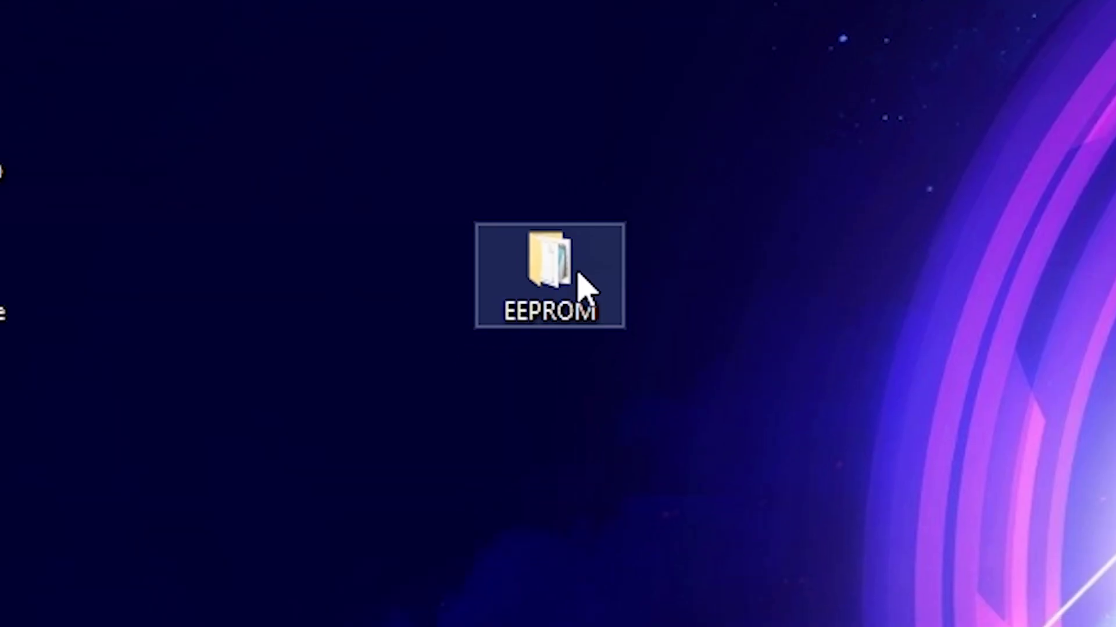
left_click_drag(586, 286, 109, 473)
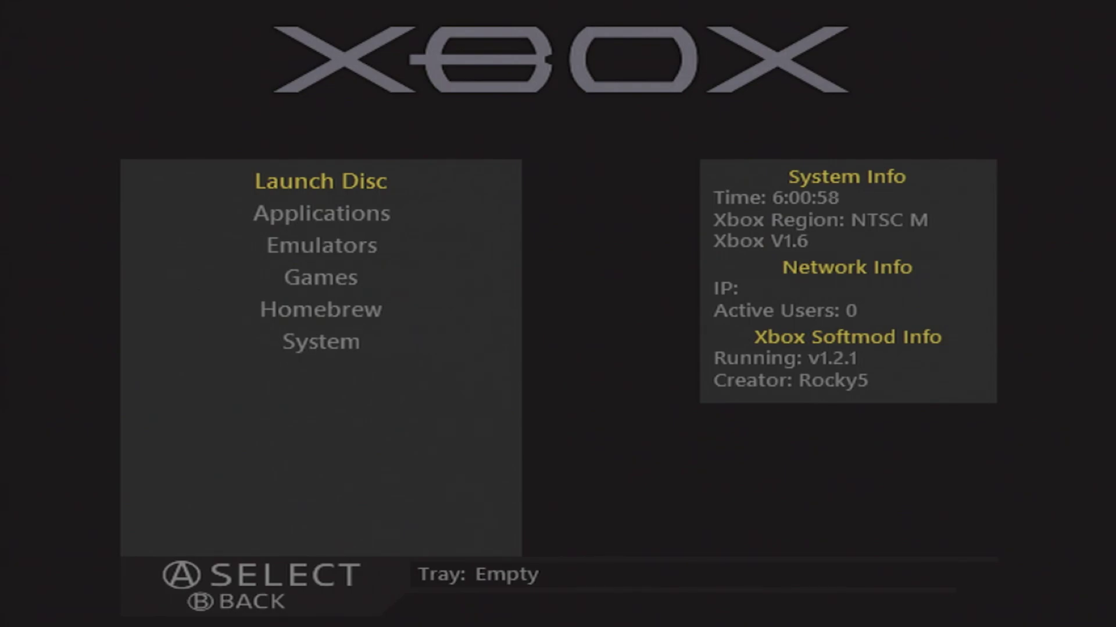
key("Down")
key("Down")
key("Down")
key("Down")
key("Down")
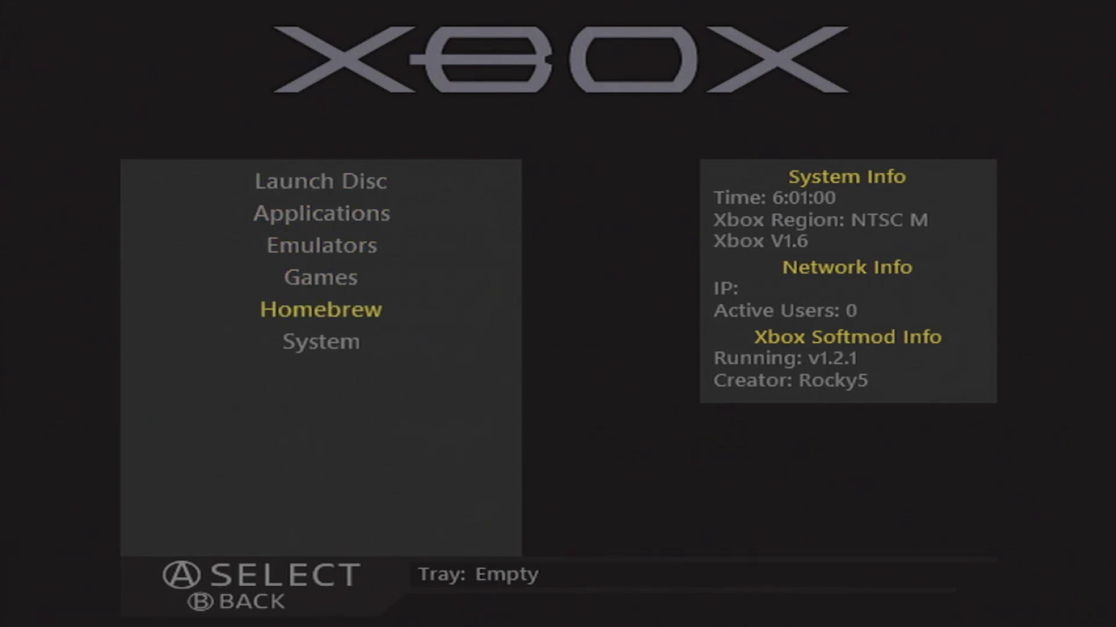
key("Up")
key("Up")
key("Up")
key("Up")
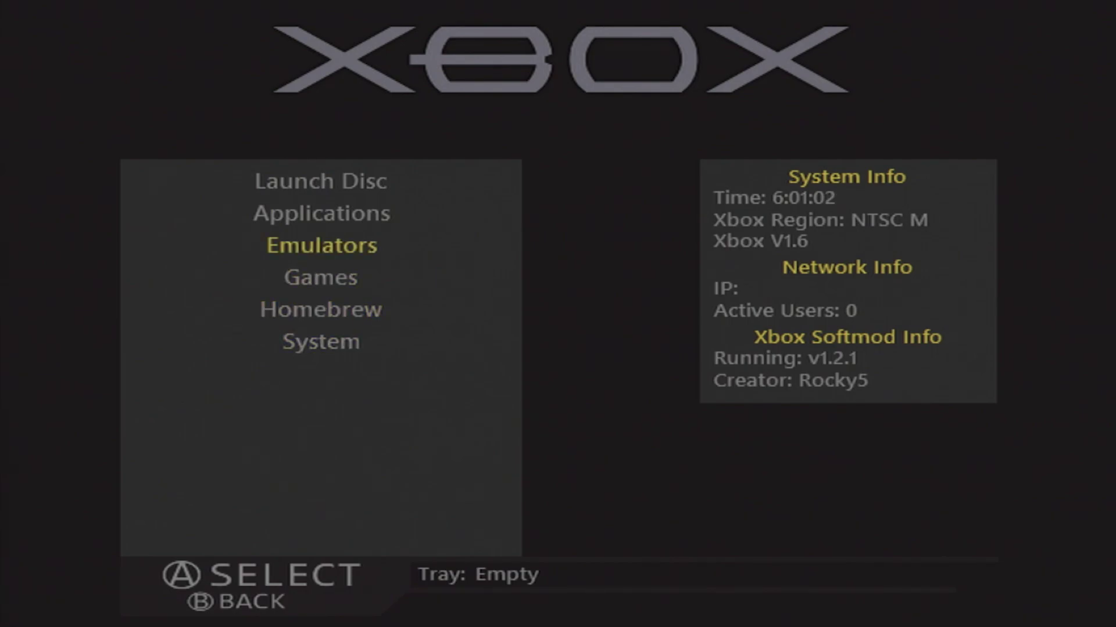
key("Up")
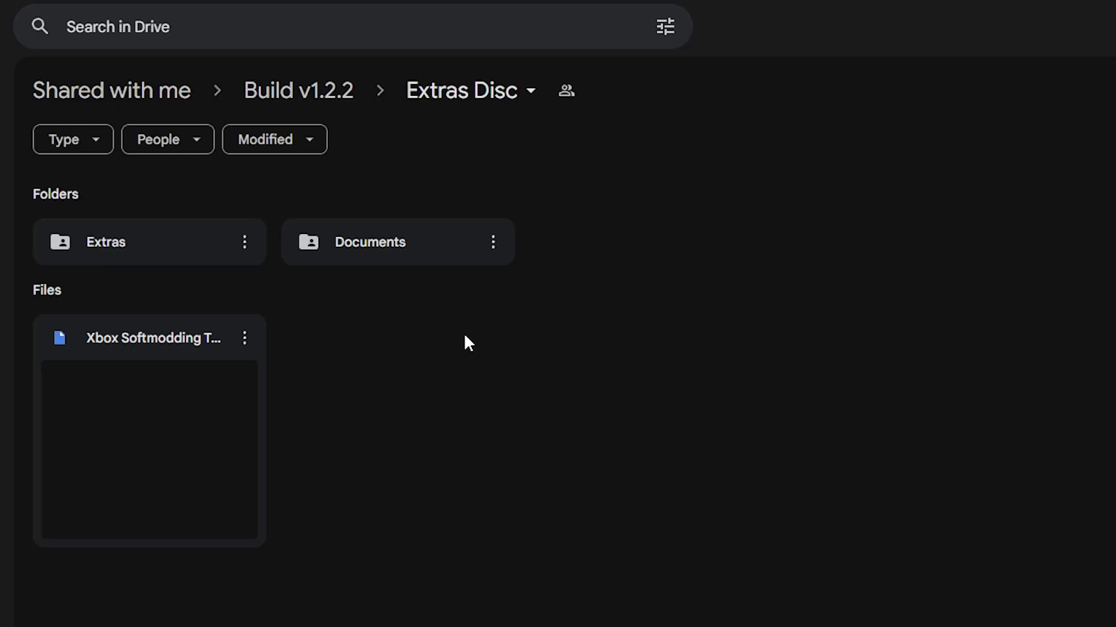
Download the Extras Disc .iso, then the Extras Disc Attacher archive from the Extras folder.
left_click(244, 339)
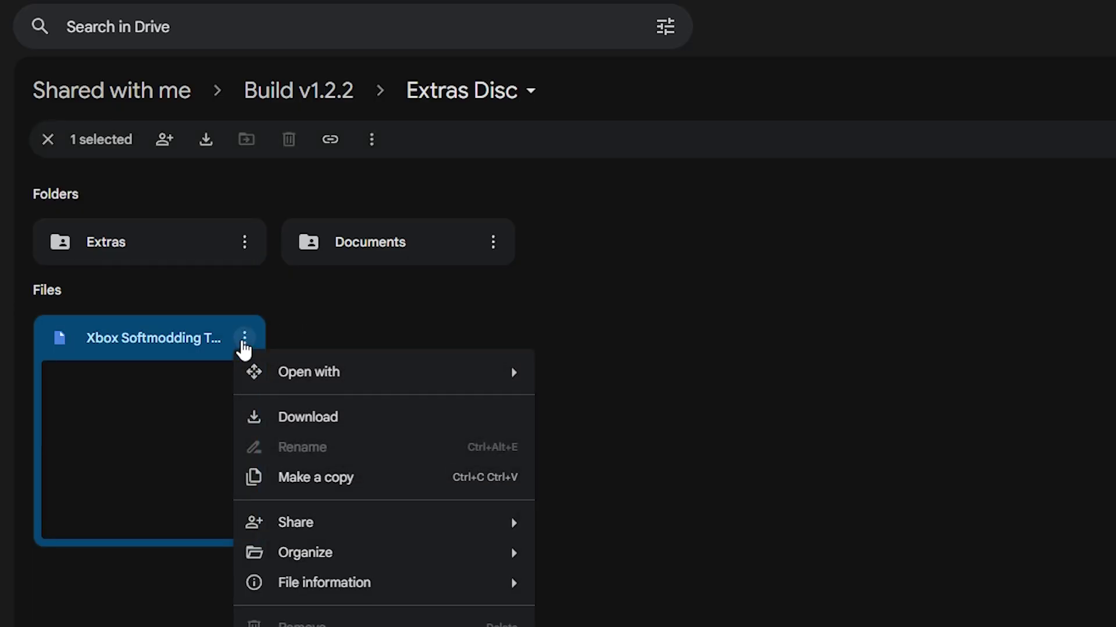
left_click(295, 420)
left_click(200, 244)
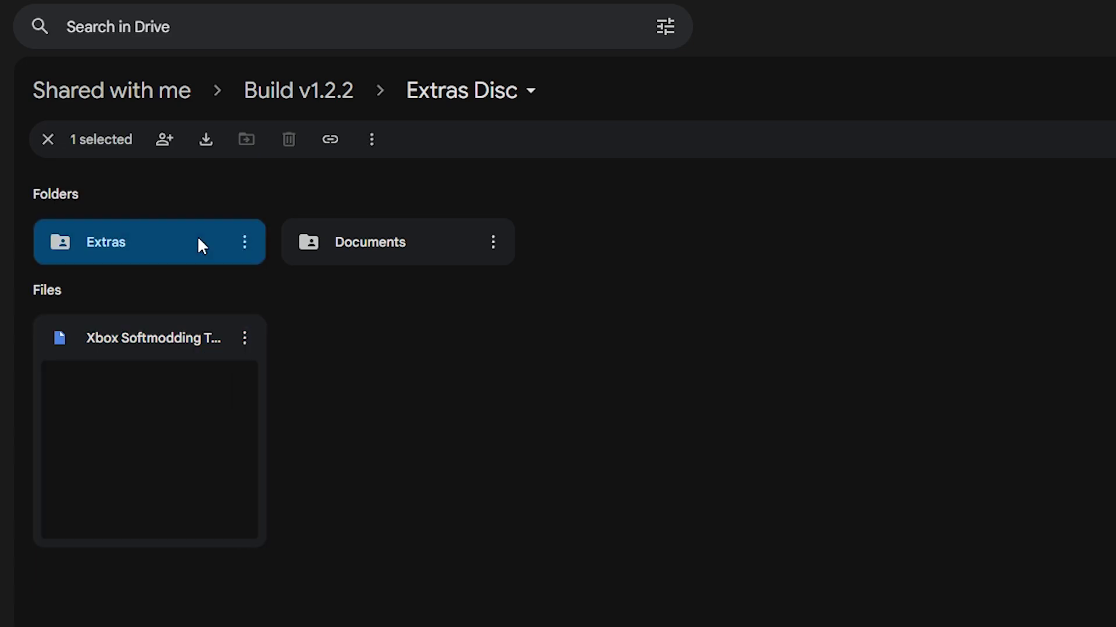
double_click(227, 236)
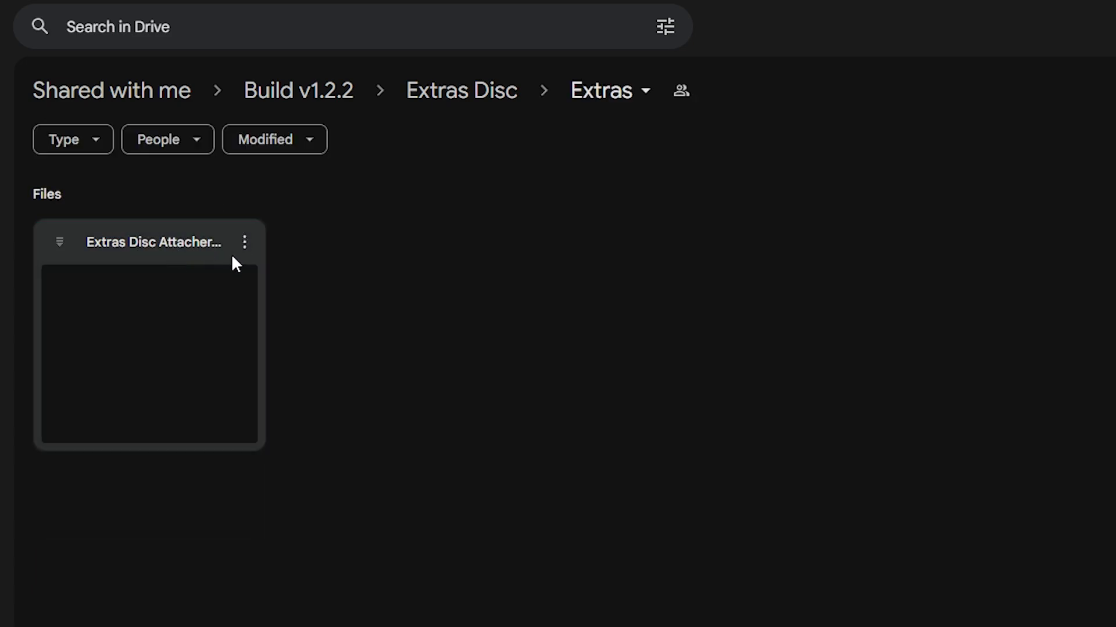
left_click(244, 243)
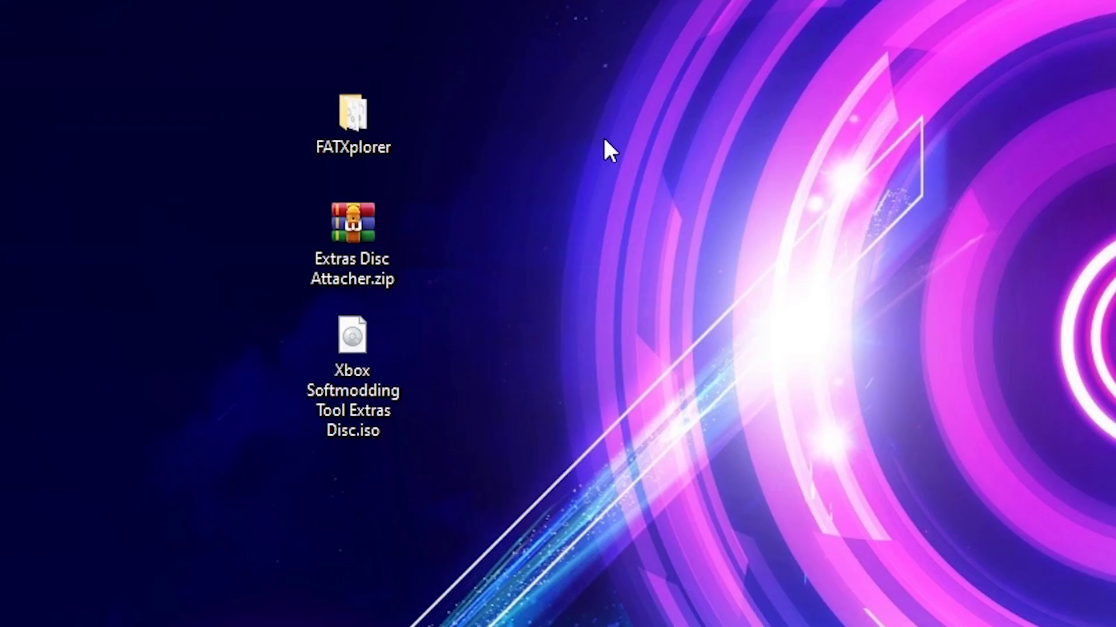
Extract Extras Disc Attacher.zip onto the desktop and open the extracted folder.
left_click(357, 242)
right_click(357, 241)
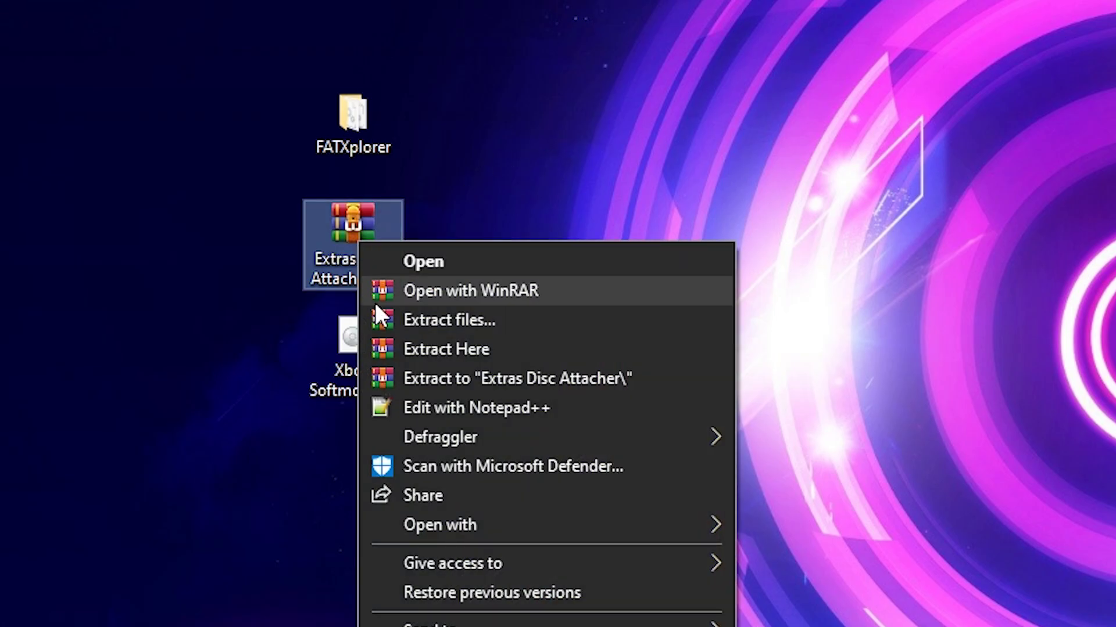
left_click(406, 349)
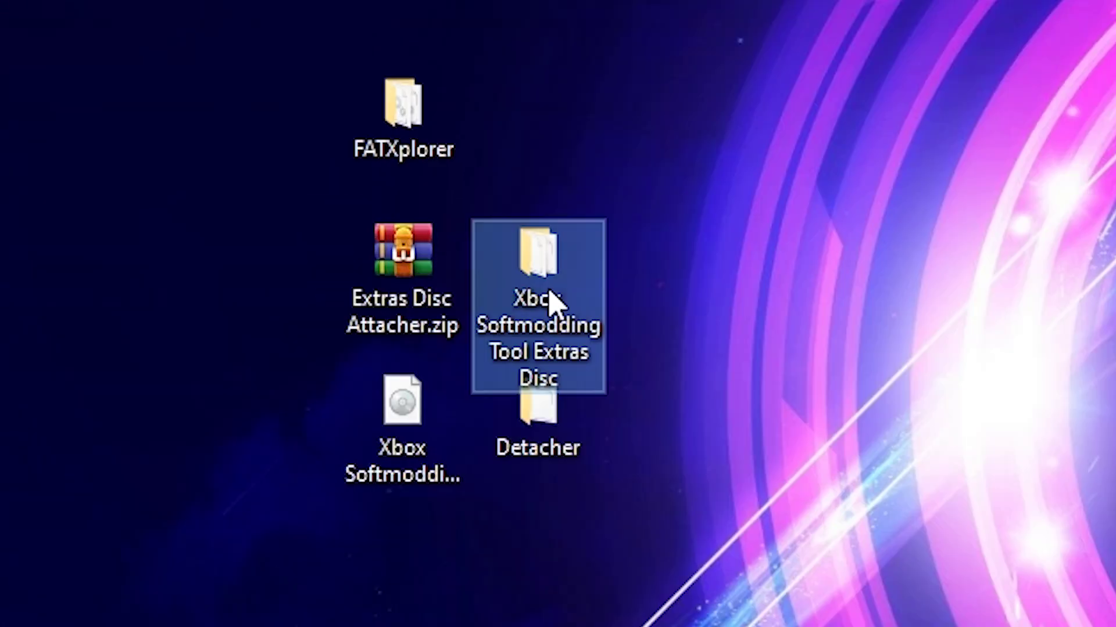
double_click(477, 270)
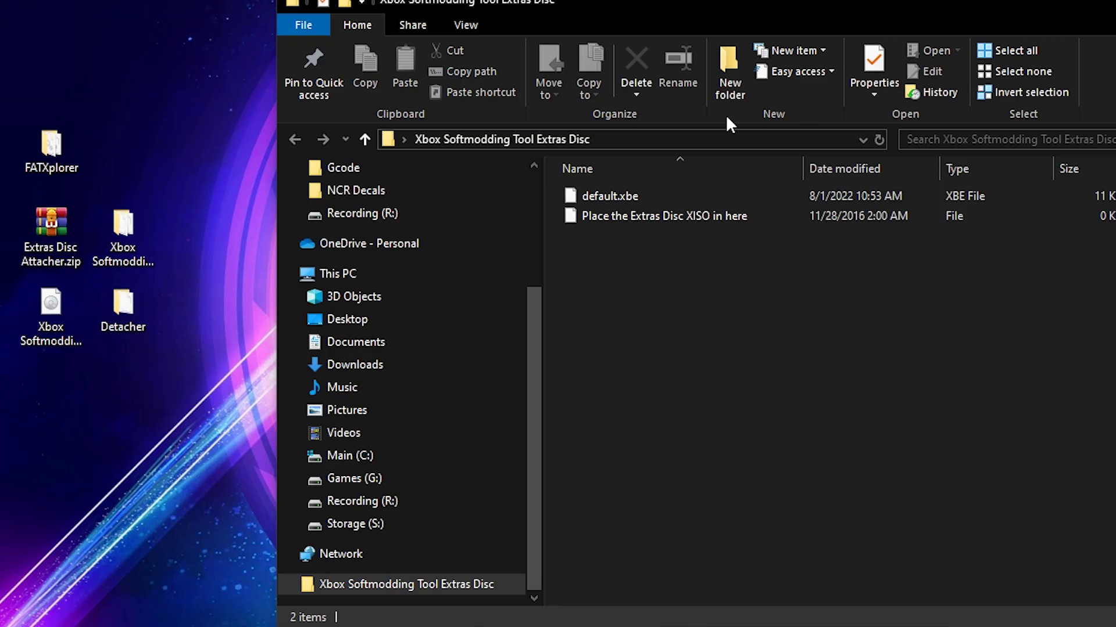
Move the Extras Disc .iso into the extracted Xbox Softmodding Tool Extras Disc folder.
left_click(50, 307)
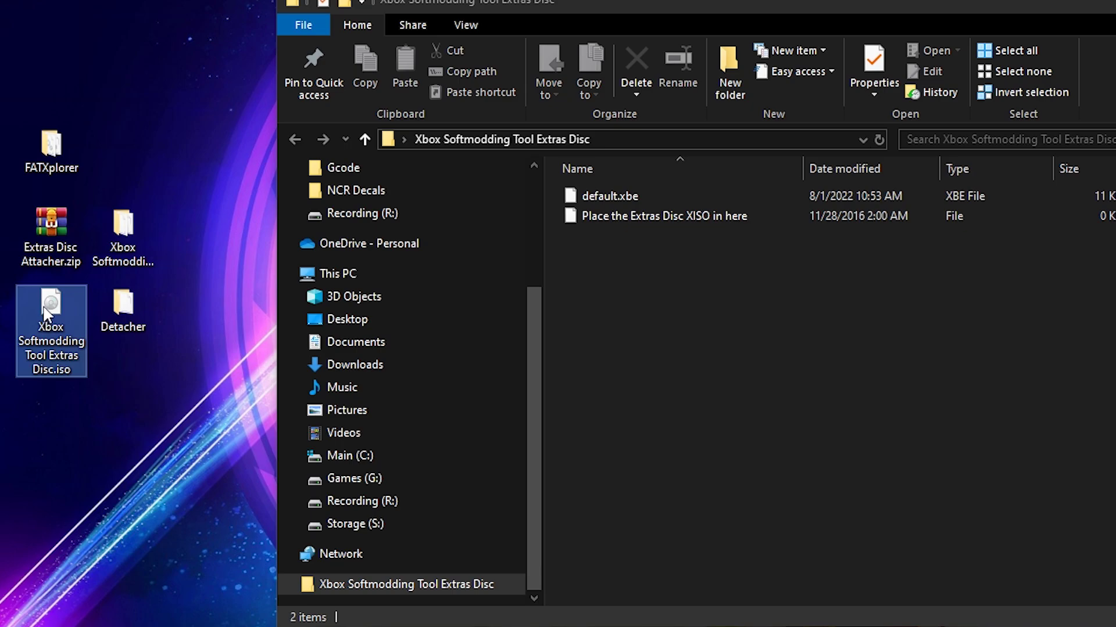
left_click_drag(47, 314, 664, 343)
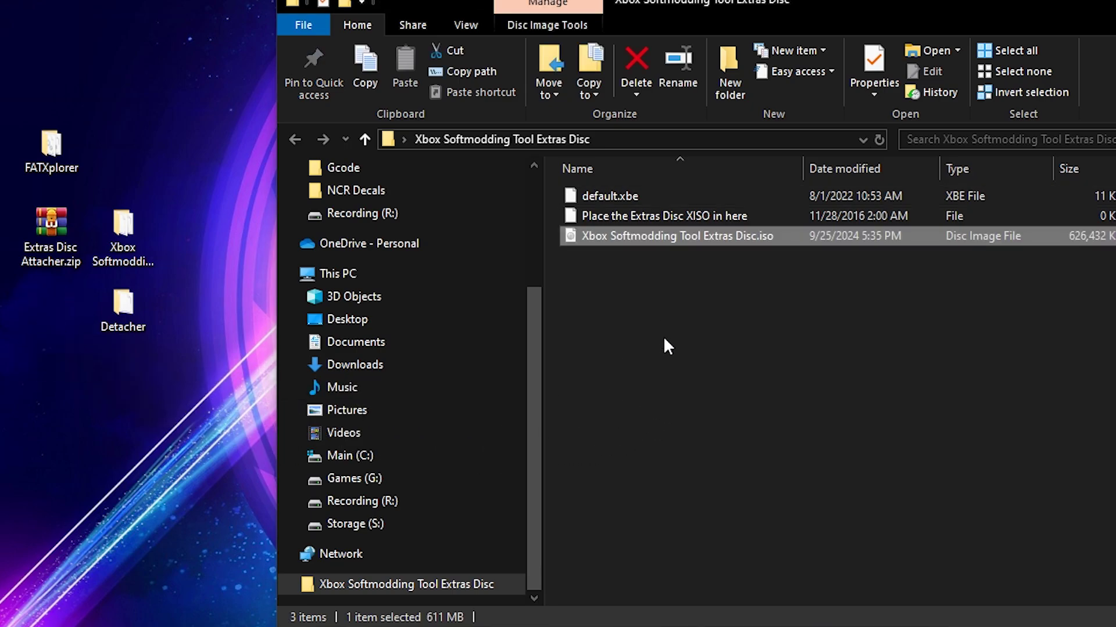
left_click(639, 298)
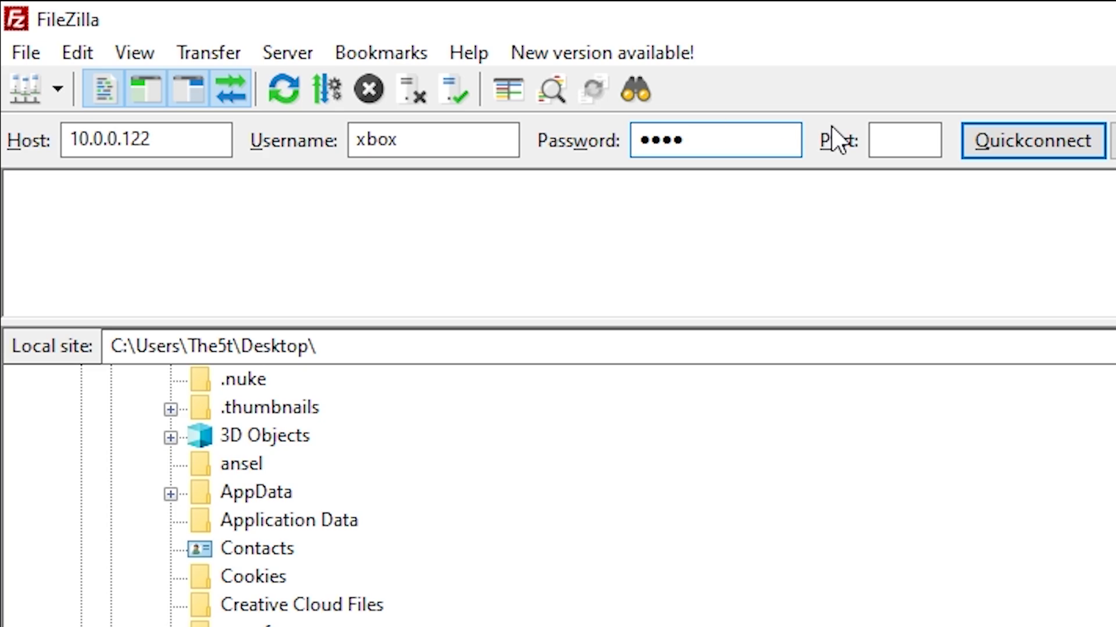
left_click(904, 139)
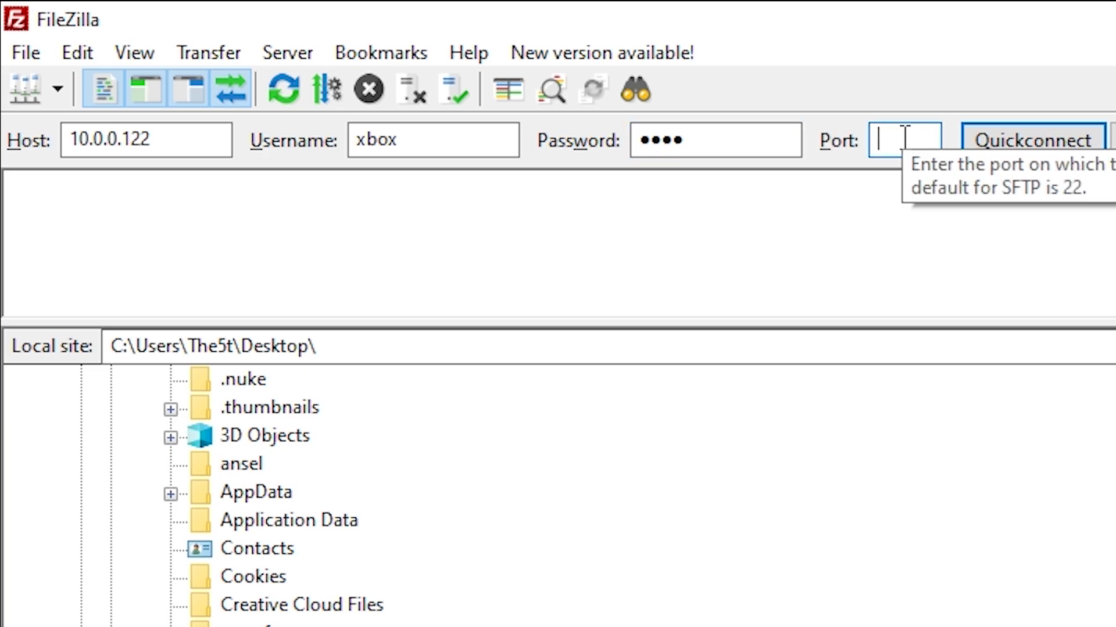
Connect to the Xbox on port 21 and create a Games folder on drive E.
type("21")
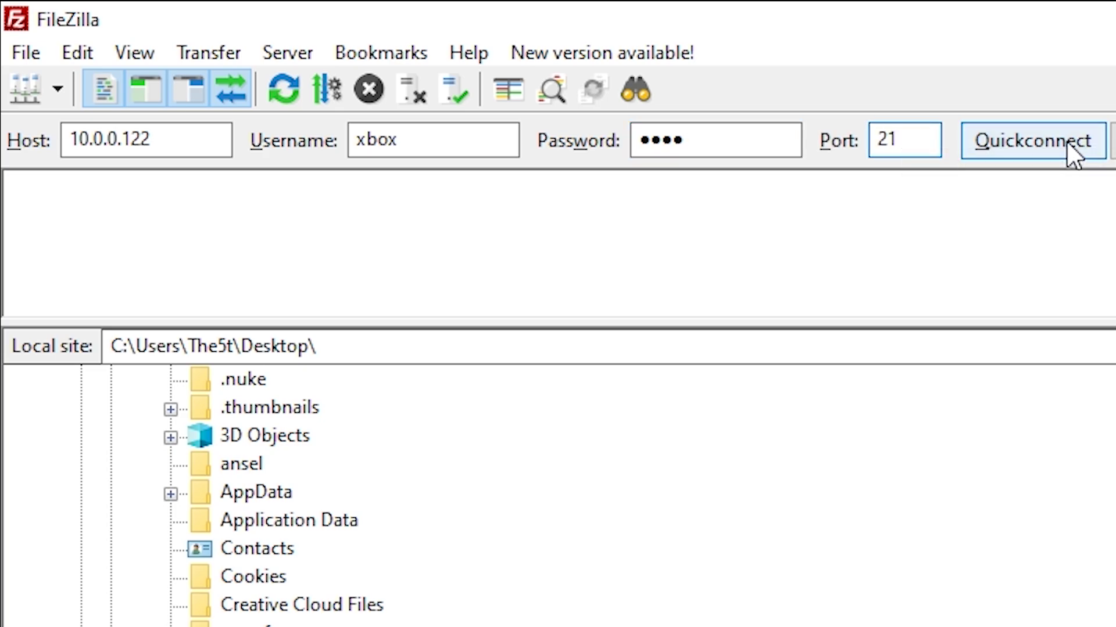
left_click(1071, 152)
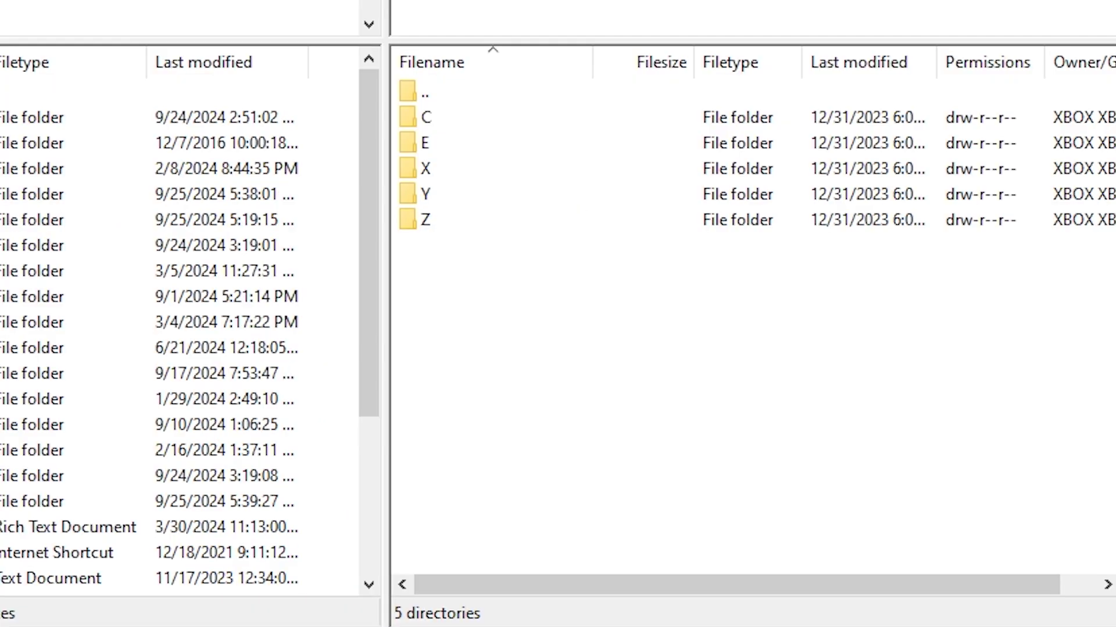
double_click(430, 143)
right_click(635, 333)
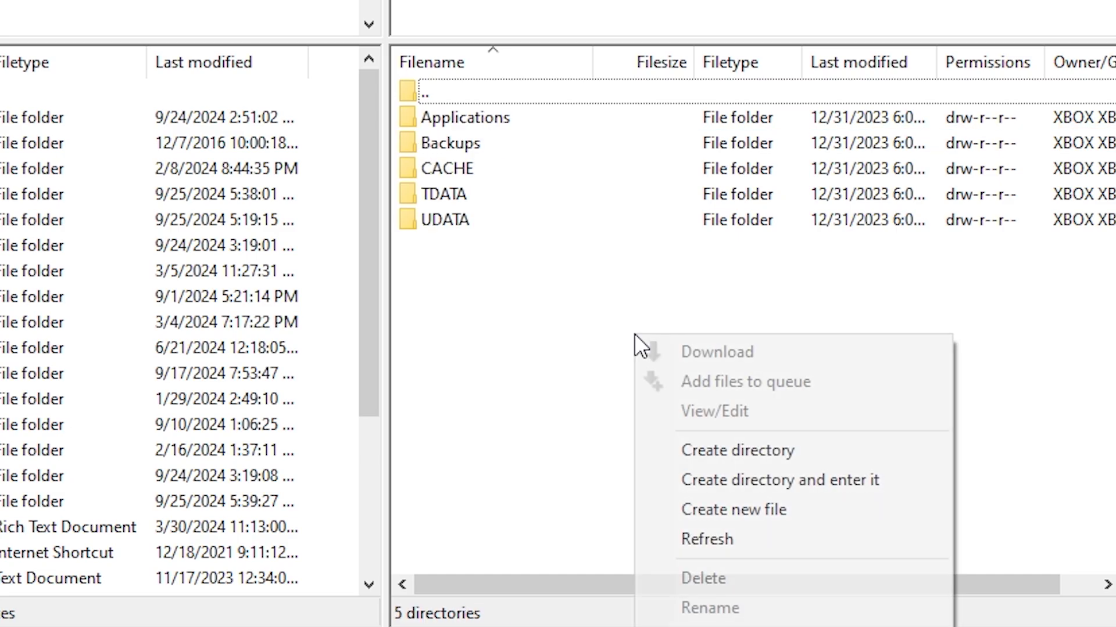
left_click(771, 458)
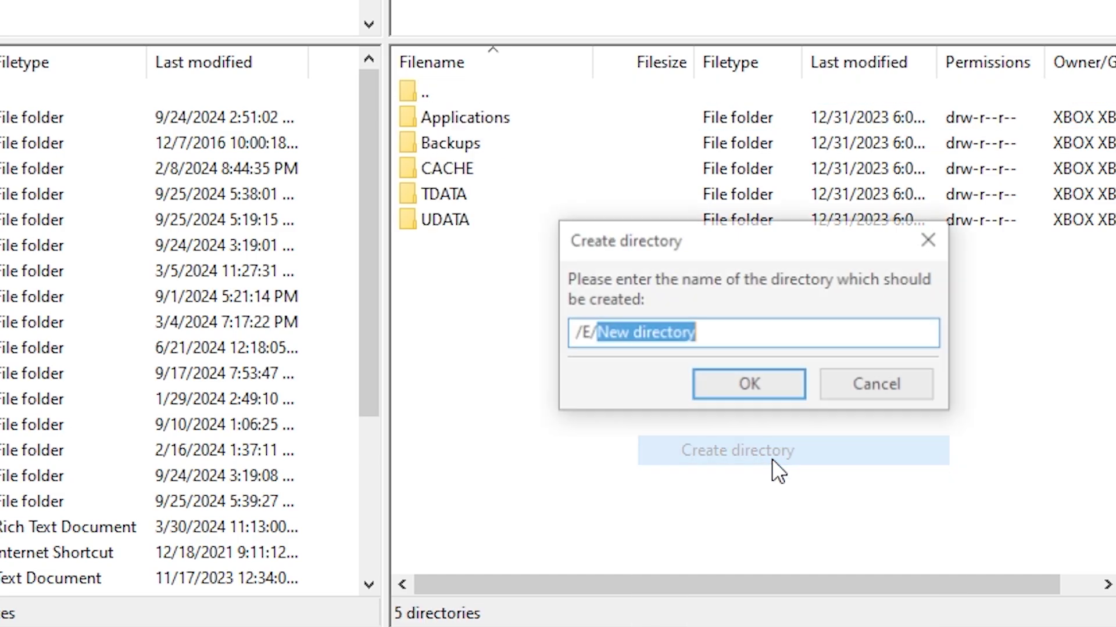
type("Games")
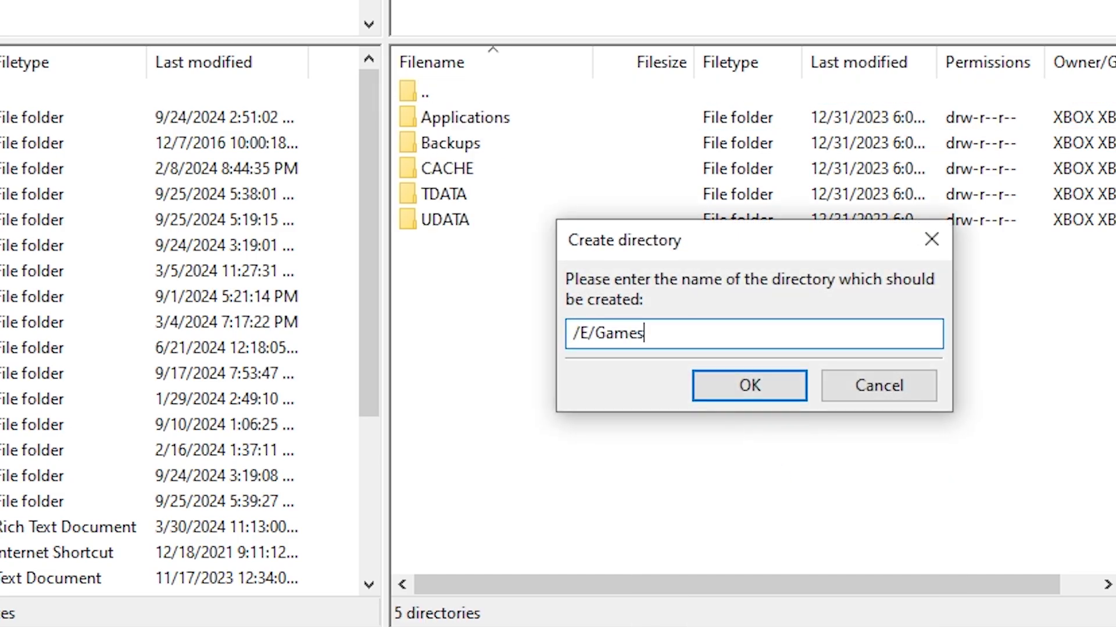
key("Return")
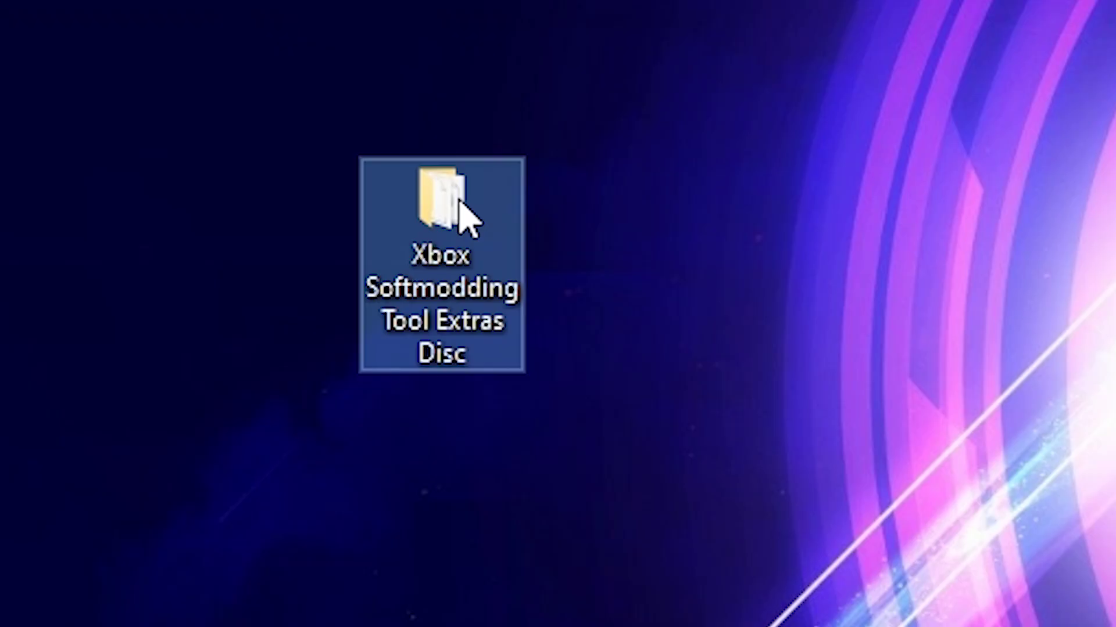
Upload the Extras Disc folder into /E/Games on the Xbox.
left_click_drag(468, 207, 703, 337)
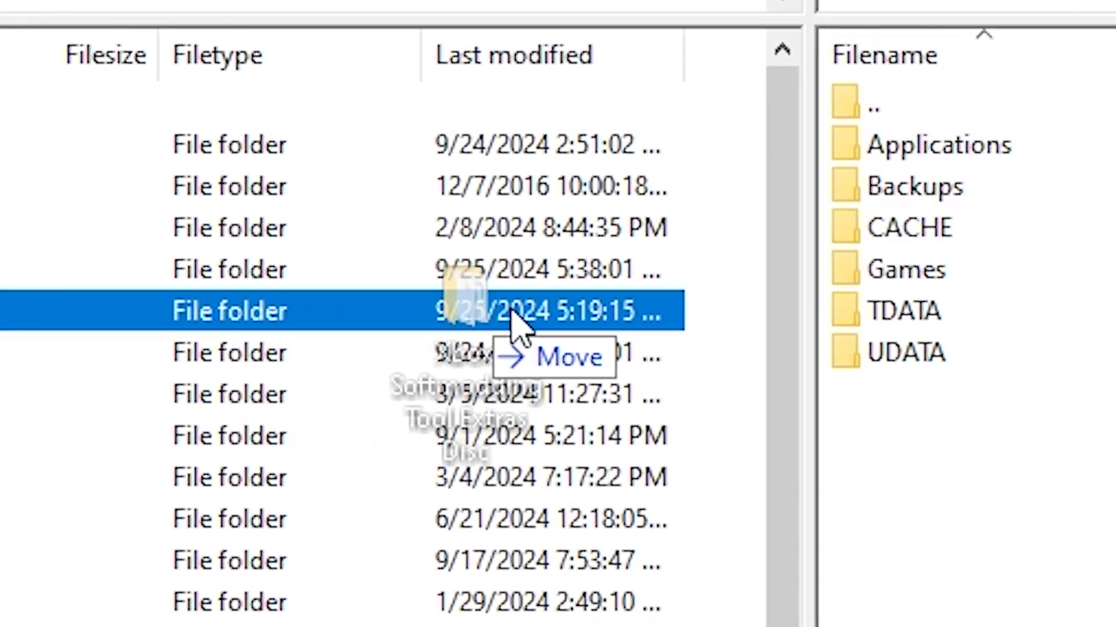
left_click_drag(511, 317, 976, 273)
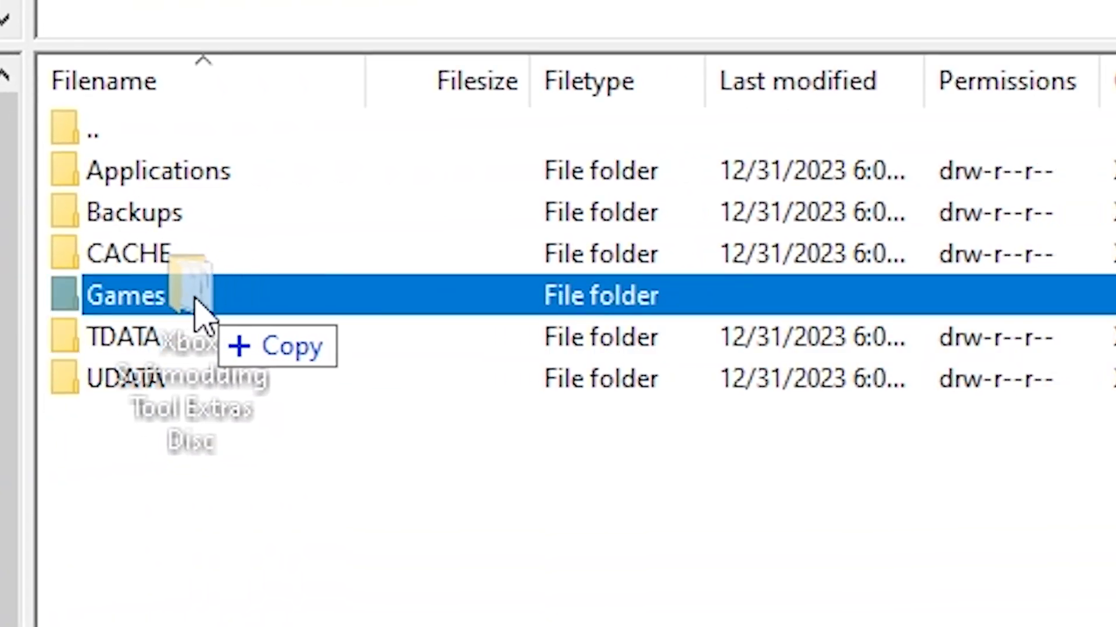
left_click_drag(195, 299, 195, 300)
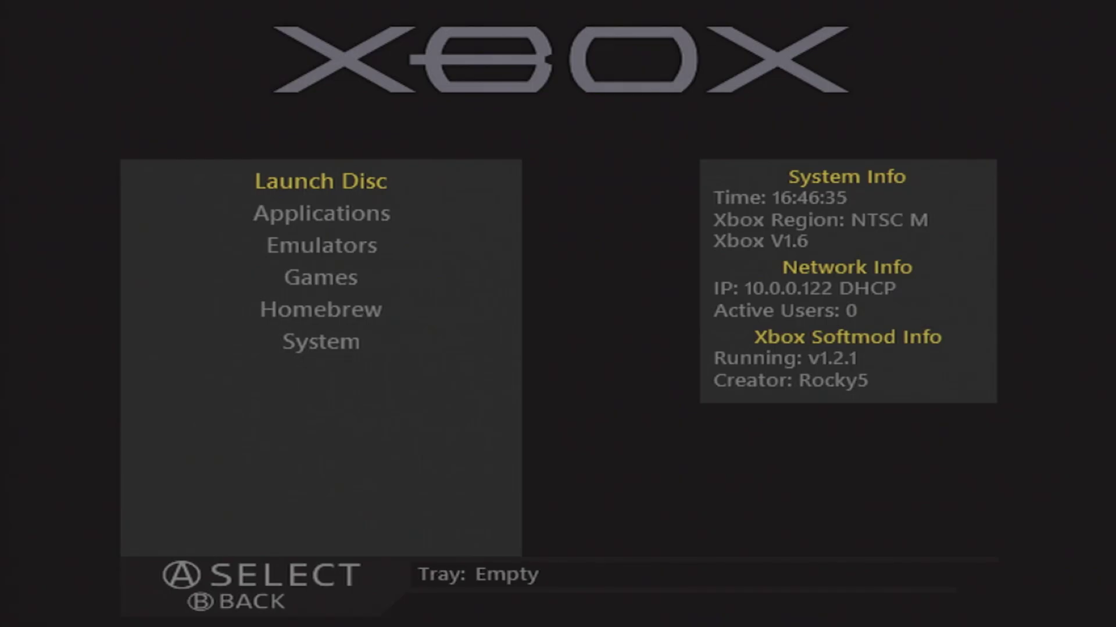
key("Down")
key("Down")
Browse via System > File Explorer to E:\Games\Xbox Softmodding Tool Extras Disc.
key("Down")
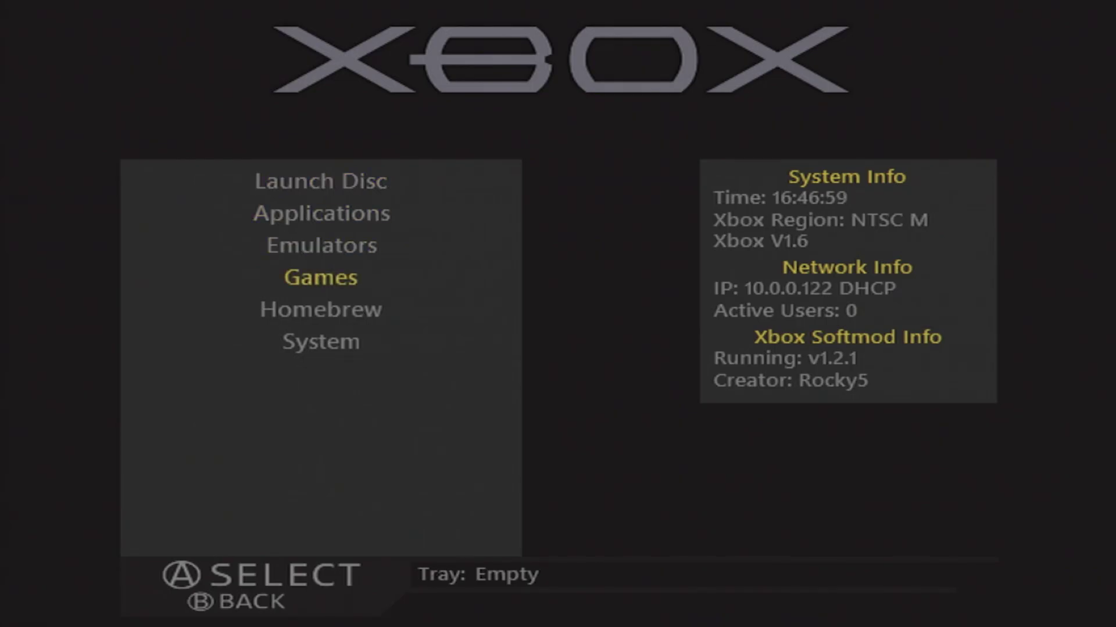
key("Down")
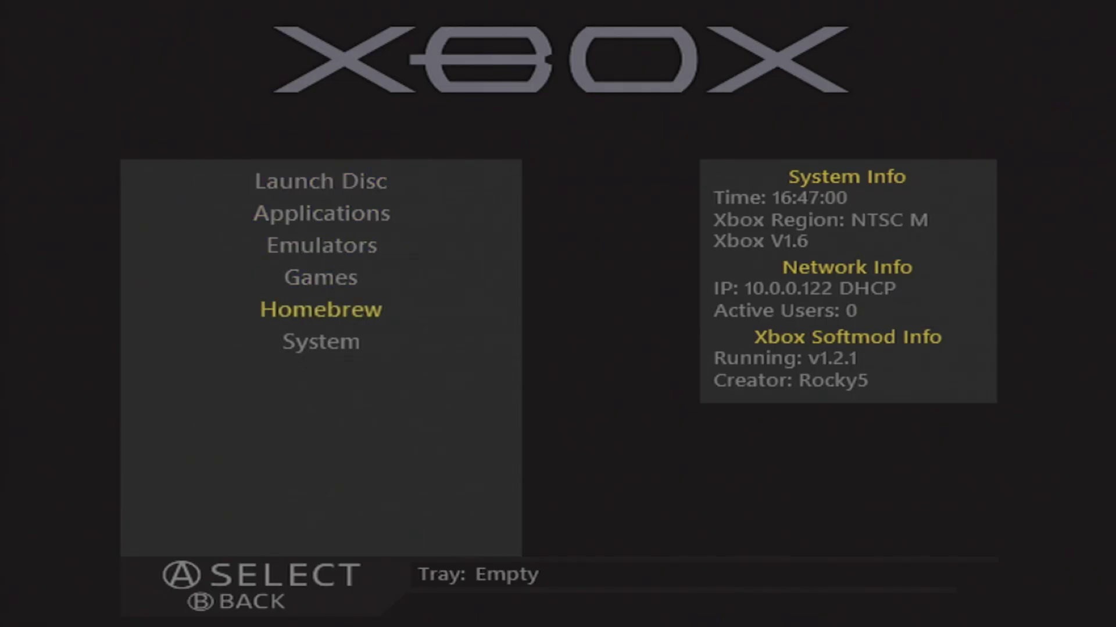
key("Down")
key("Return")
key("Down")
key("Down")
key("Return")
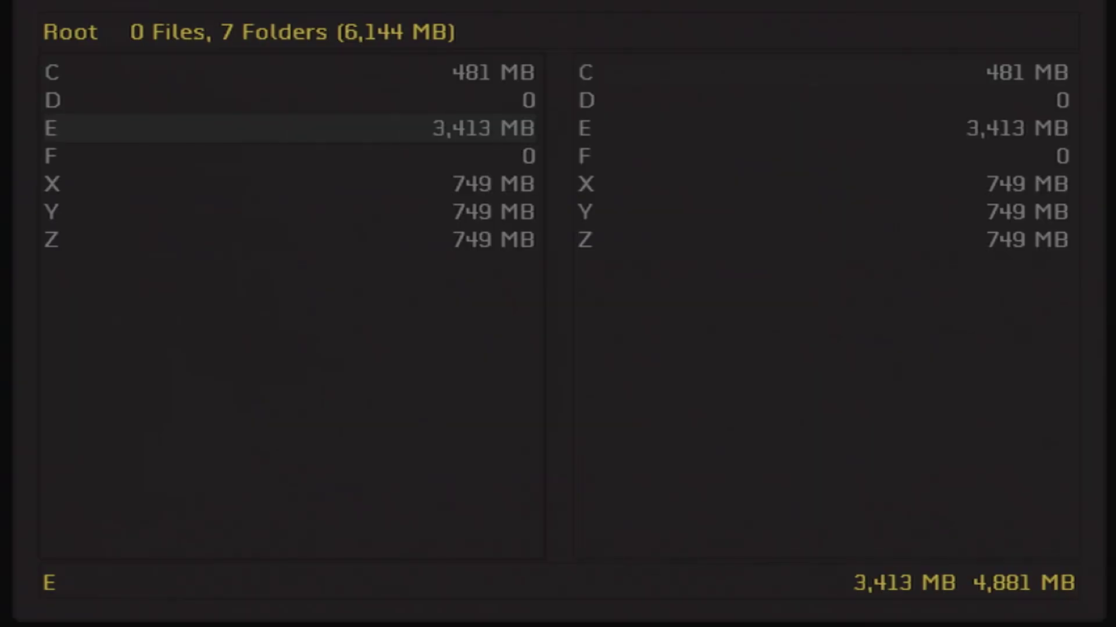
key("Return")
key("Down")
key("Down")
key("Down")
key("Down")
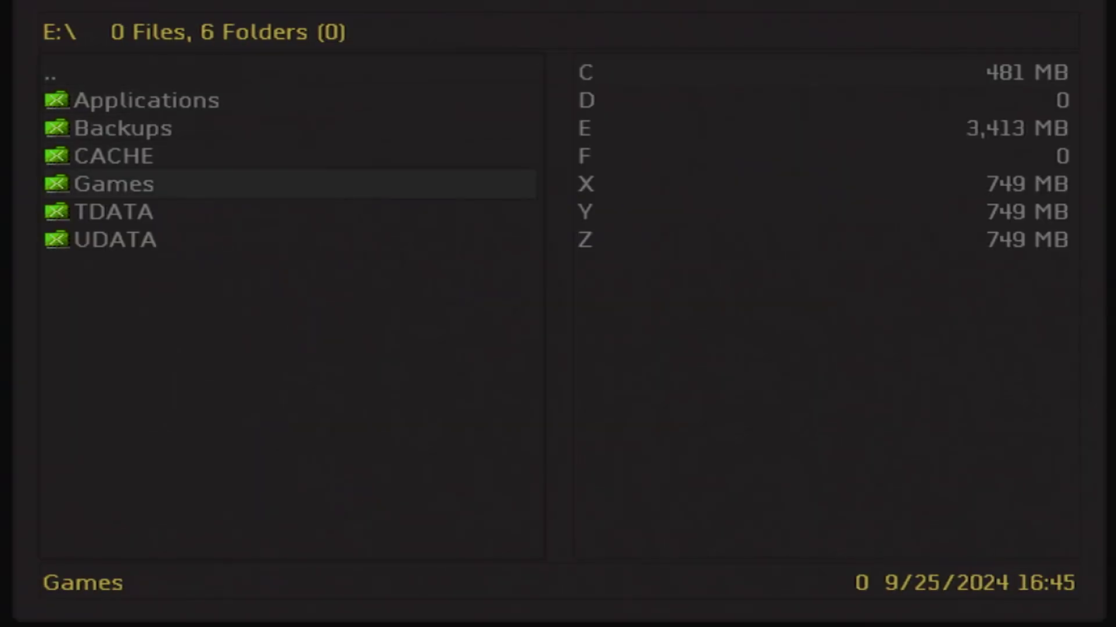
key("Return")
key("Down")
key("Return")
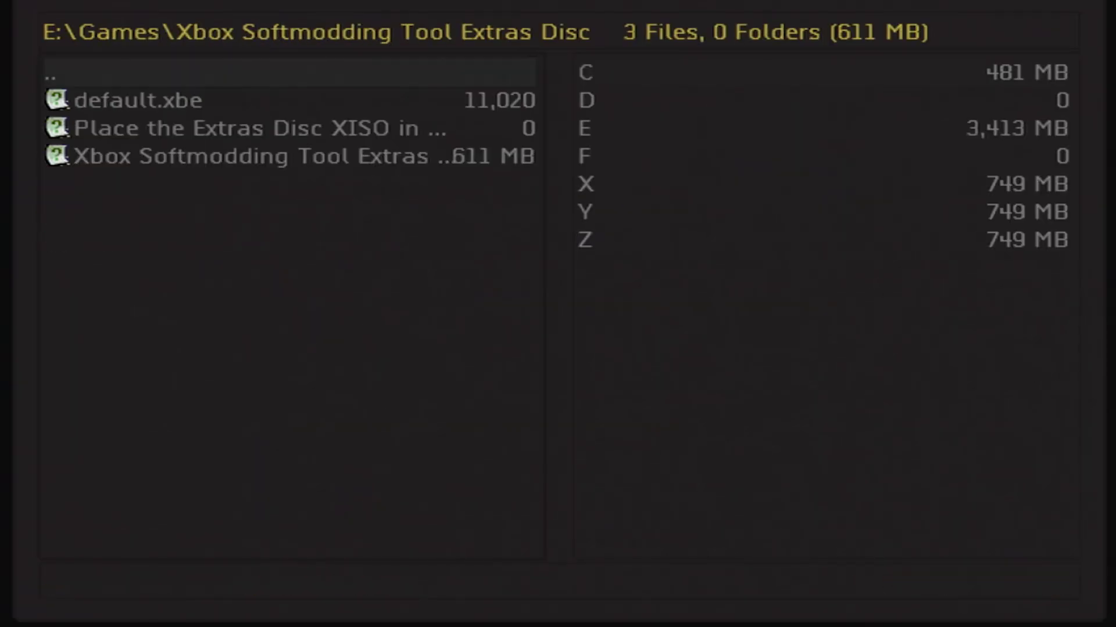
key("Down")
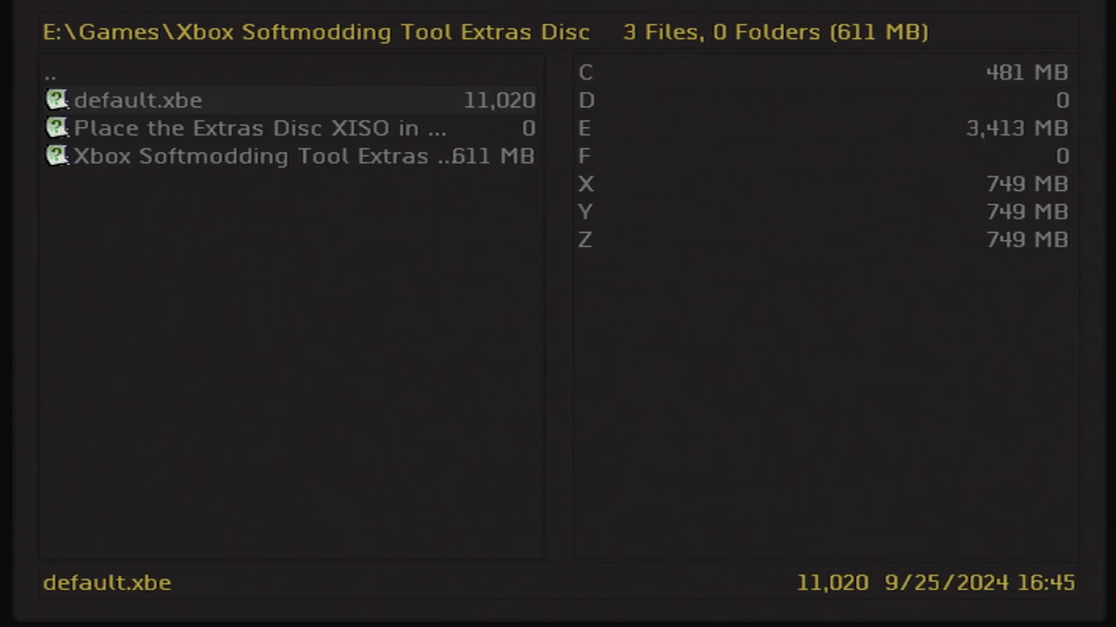
Launch the Extras Disc's default.xbe and choose XBMC4Gamers from the installable dashboards.
key("Return")
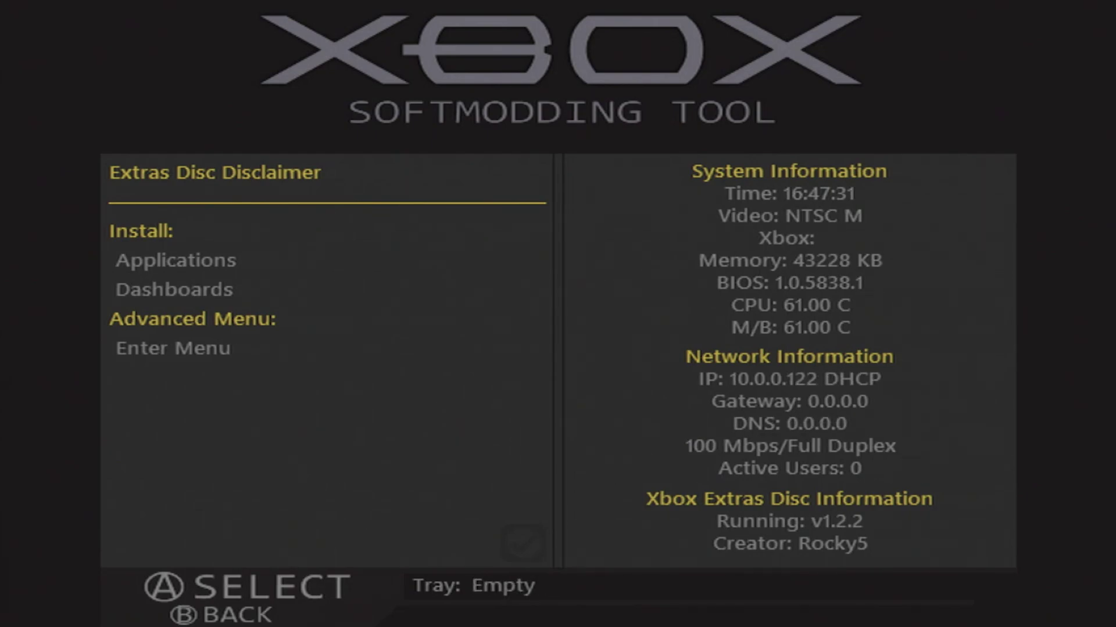
key("Down")
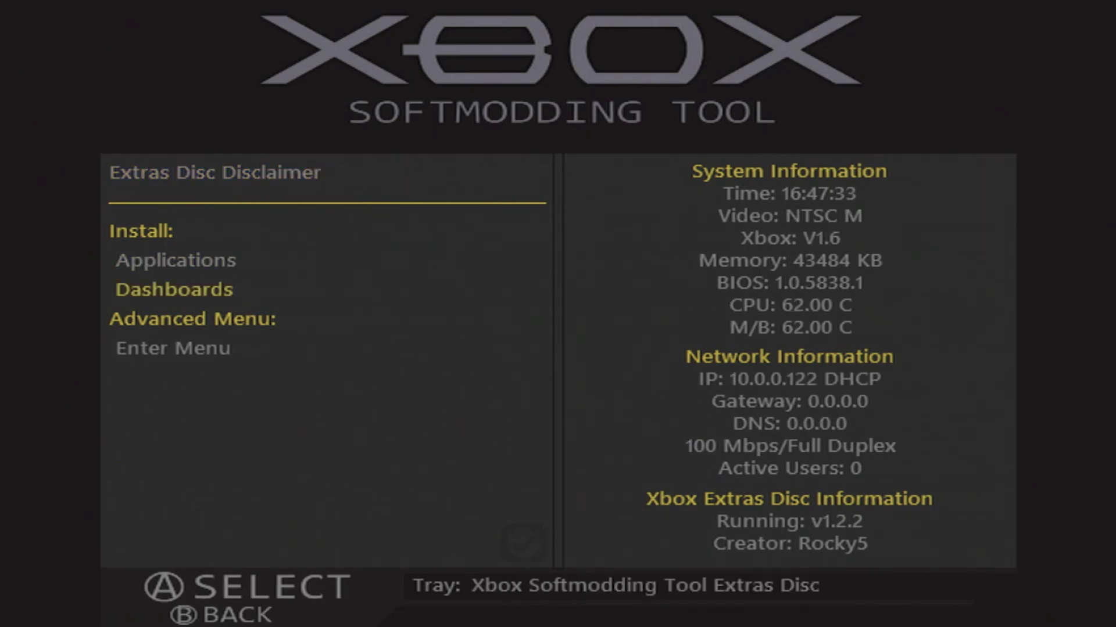
key("Return")
key("Down")
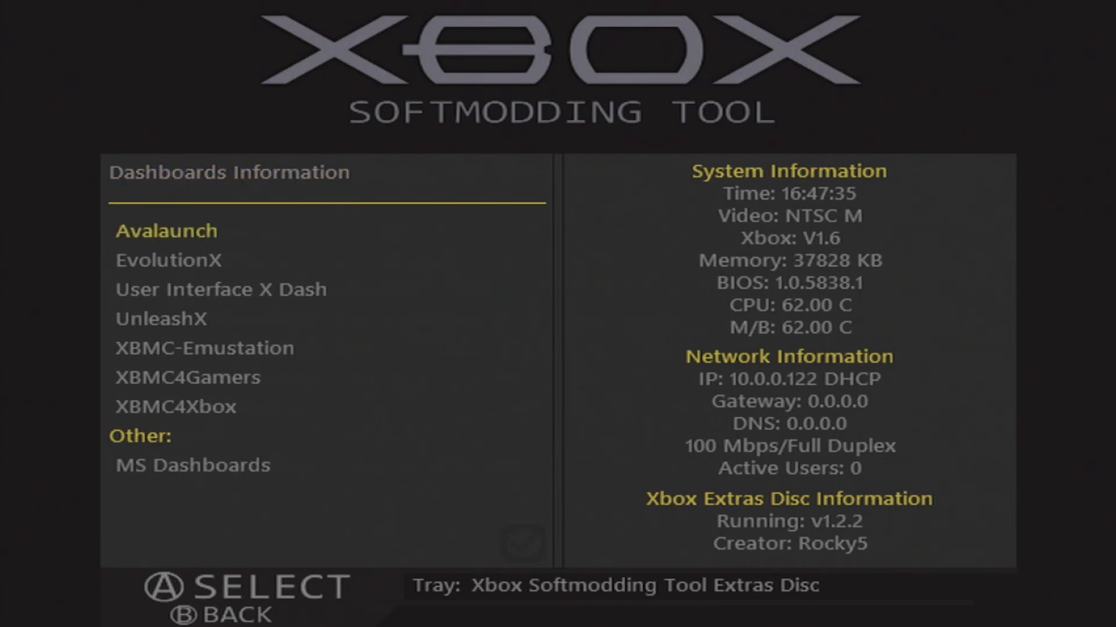
key("Down")
key("Down")
key("Down")
key("Down")
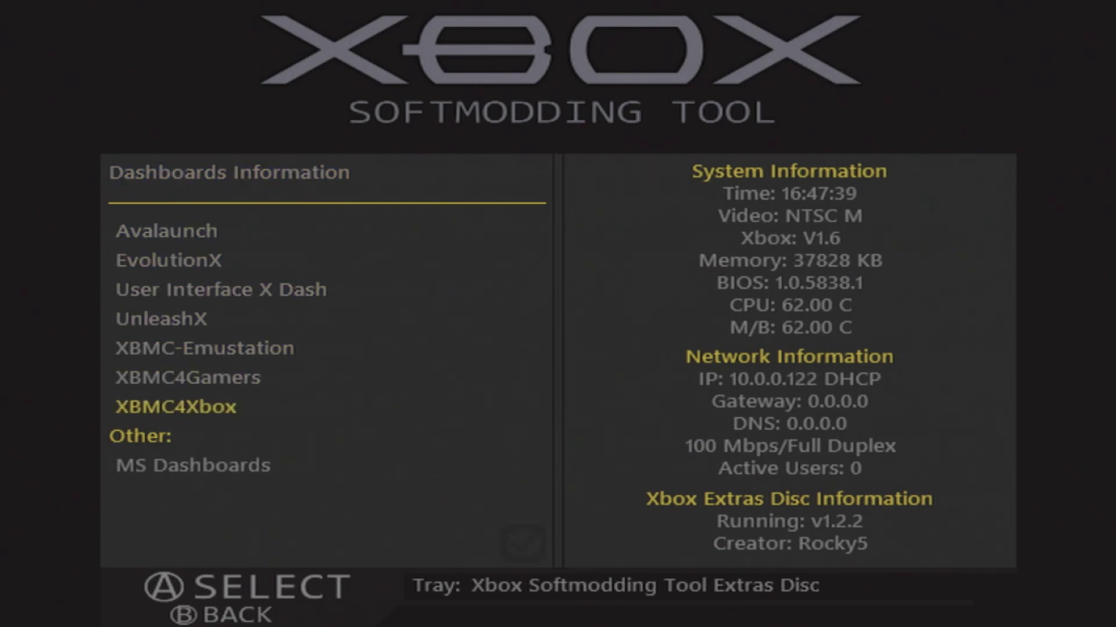
key("Down")
key("Up")
key("Up")
key("Up")
key("Up")
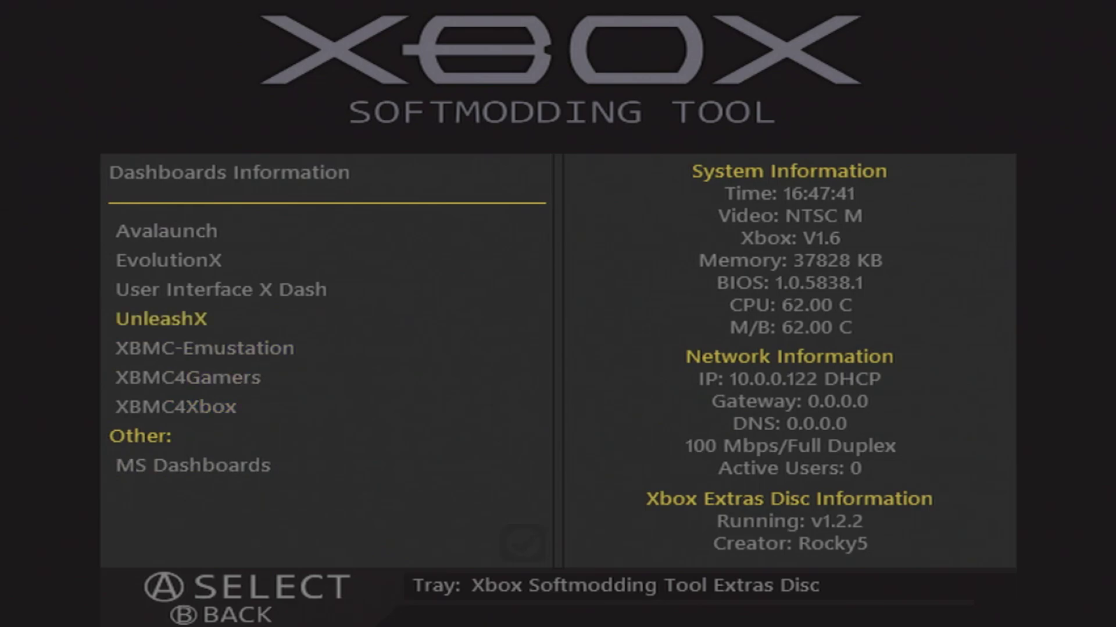
key("Up")
key("Up")
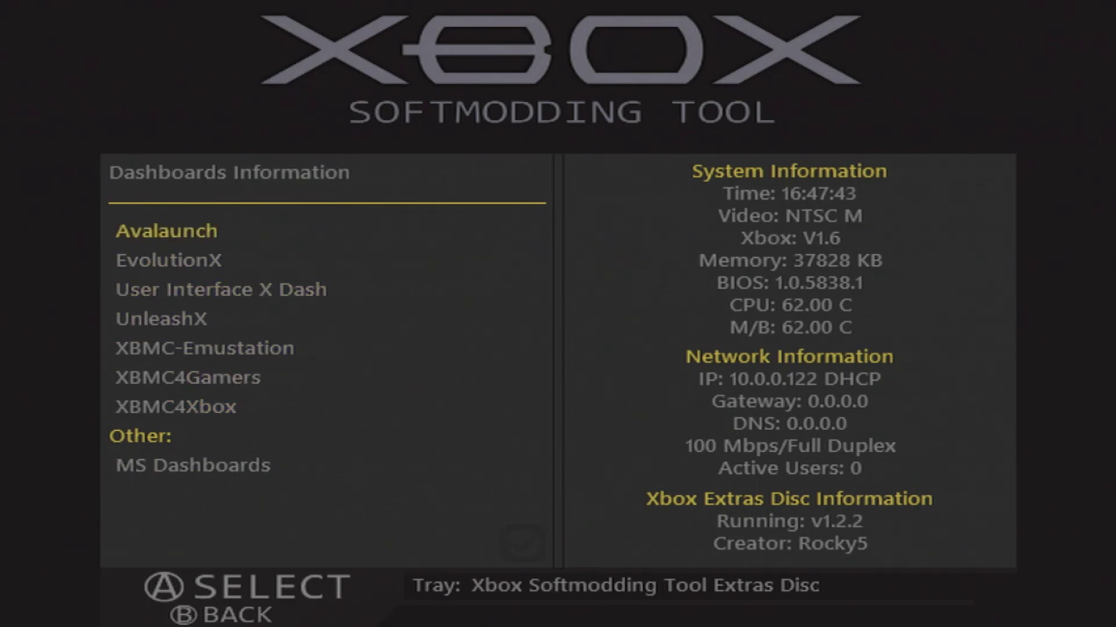
key("Down")
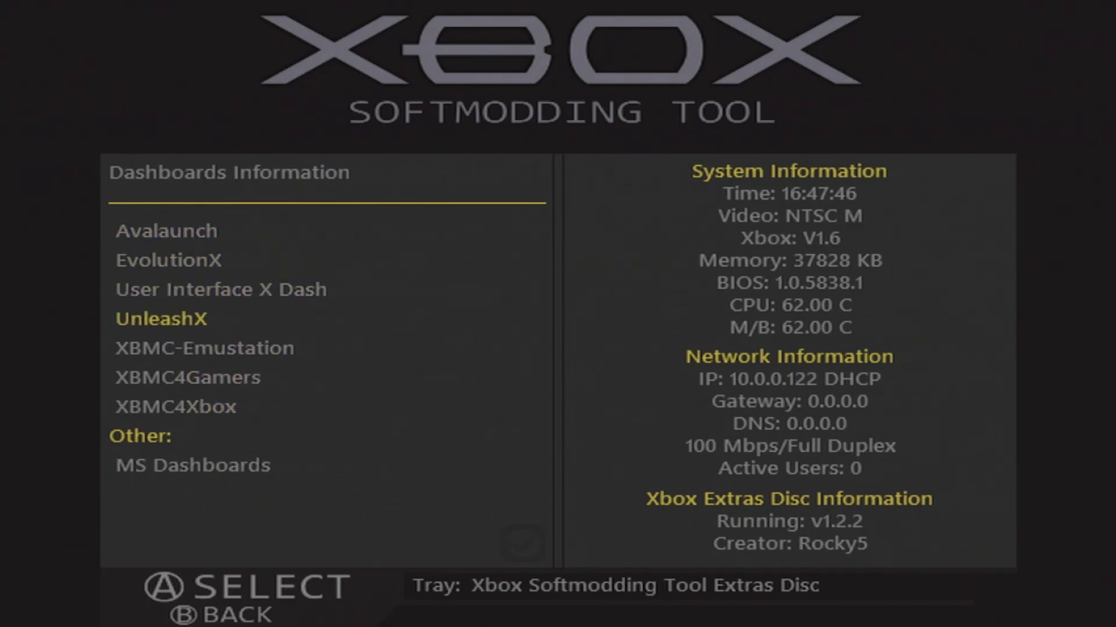
key("Down")
key("Return")
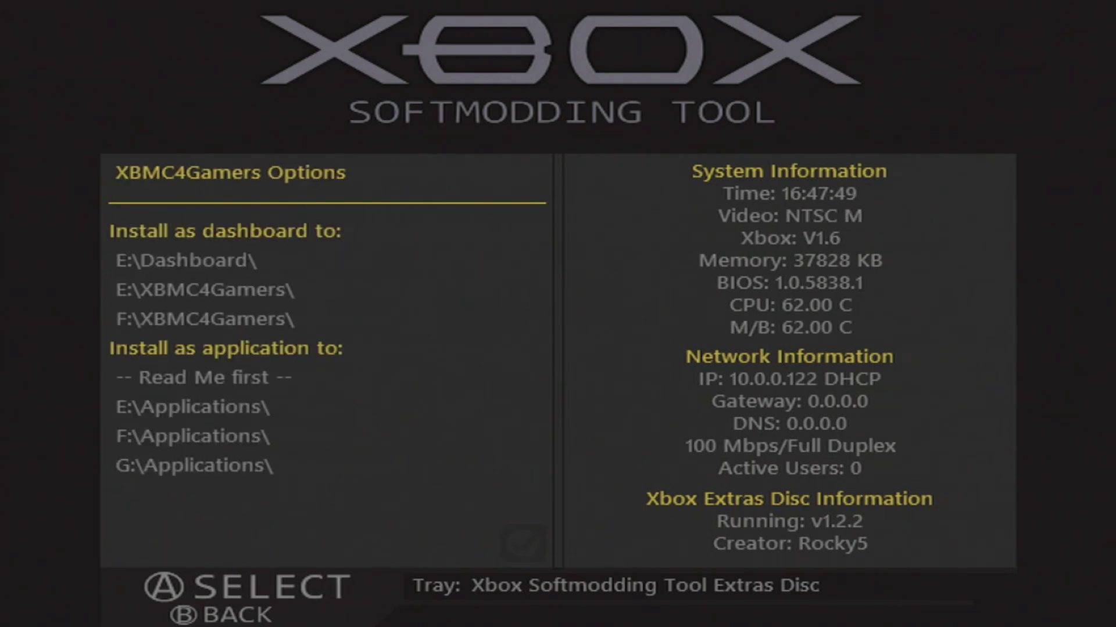
Install XBMC4Gamers to E:\Dashboard\, overwriting it, and remove the old C:\Dashboard\.
key("Down")
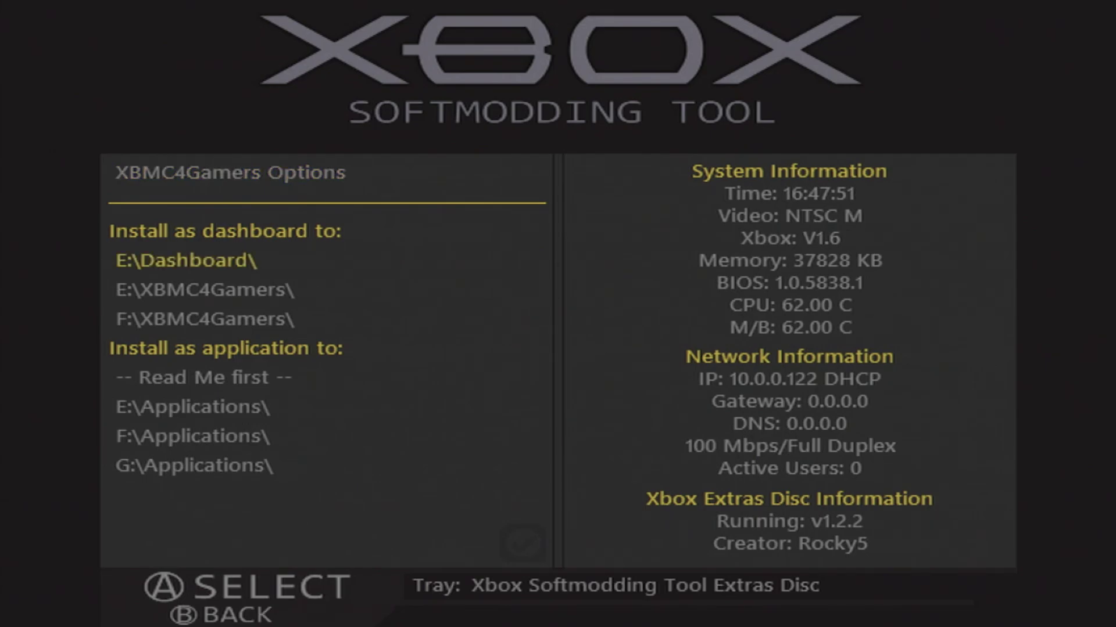
key("Return")
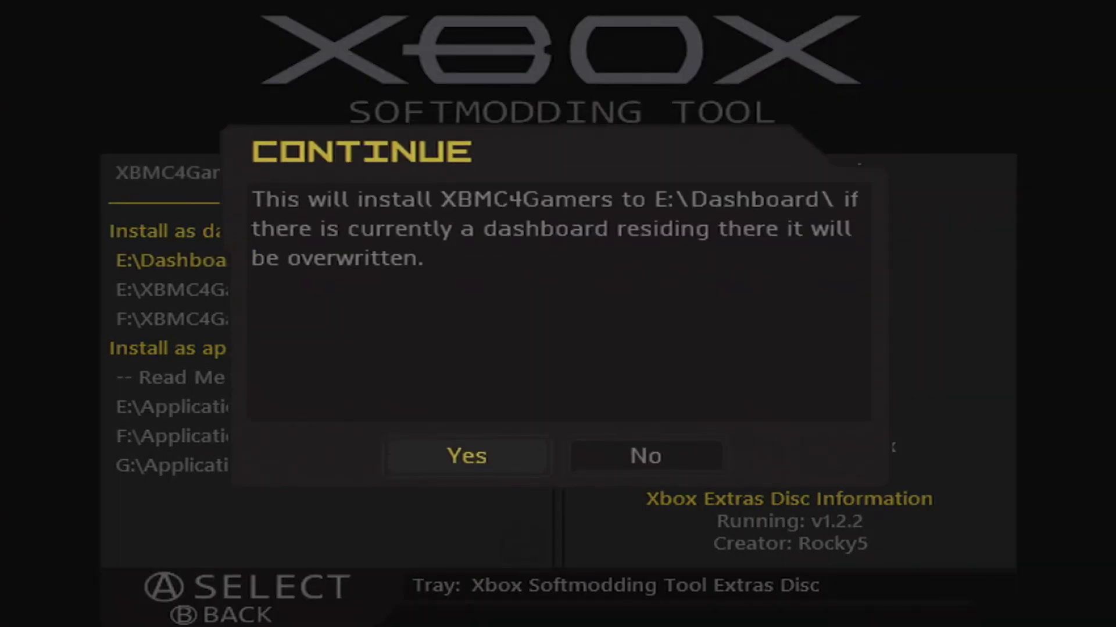
key("Return")
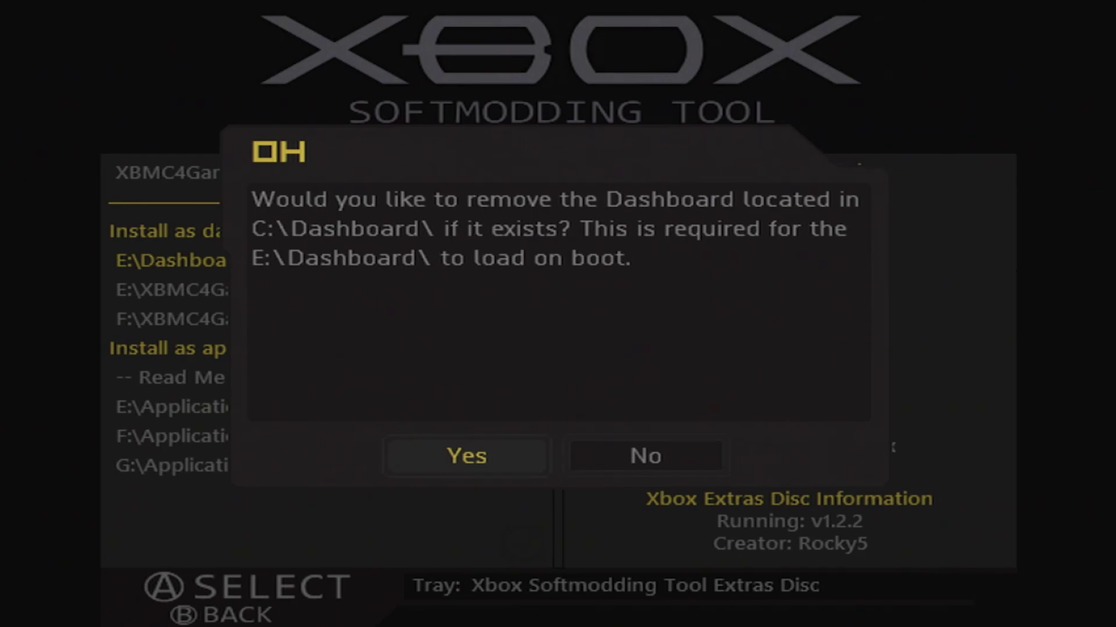
key("Right")
key("Left")
key("Return")
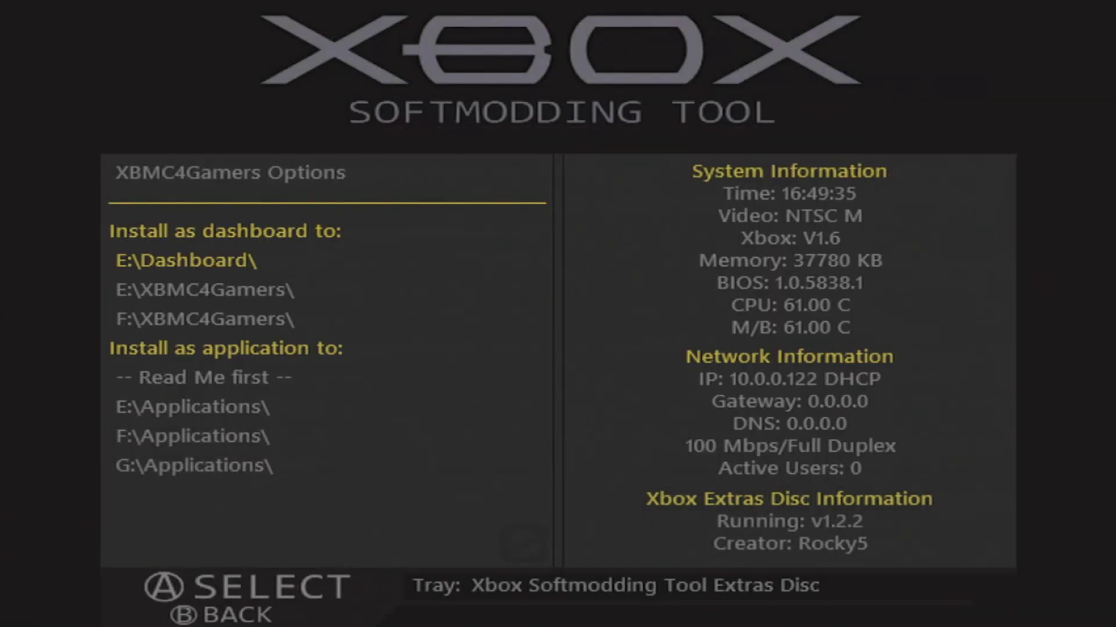
Install the MS Dashboard from Other: MS Dashboards, including its optional audio.
key("Escape")
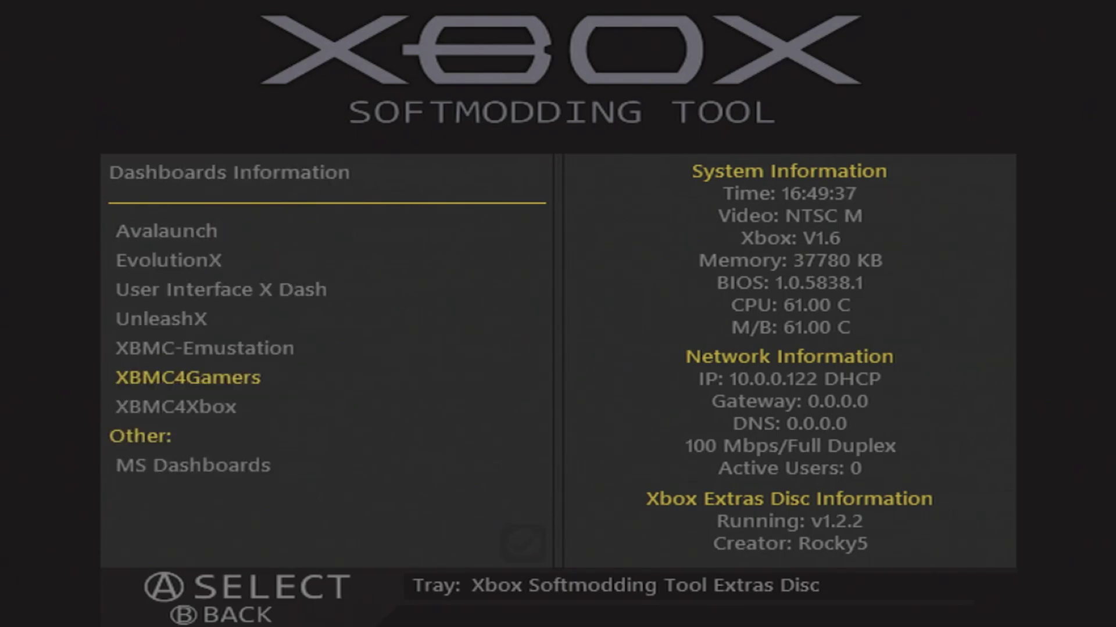
key("Down")
key("Return")
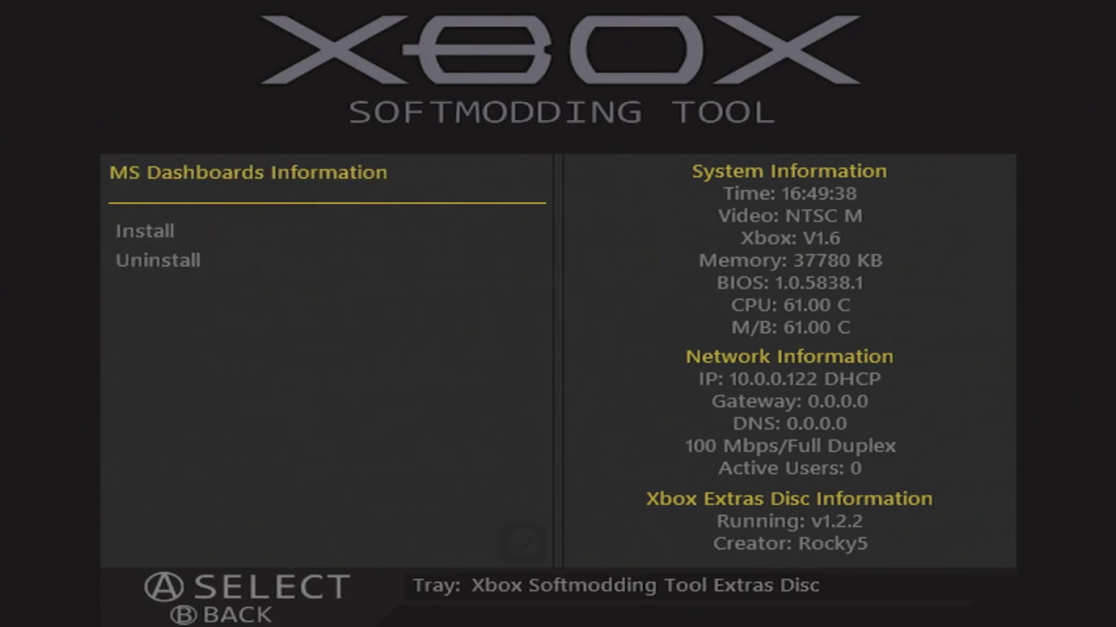
key("Down")
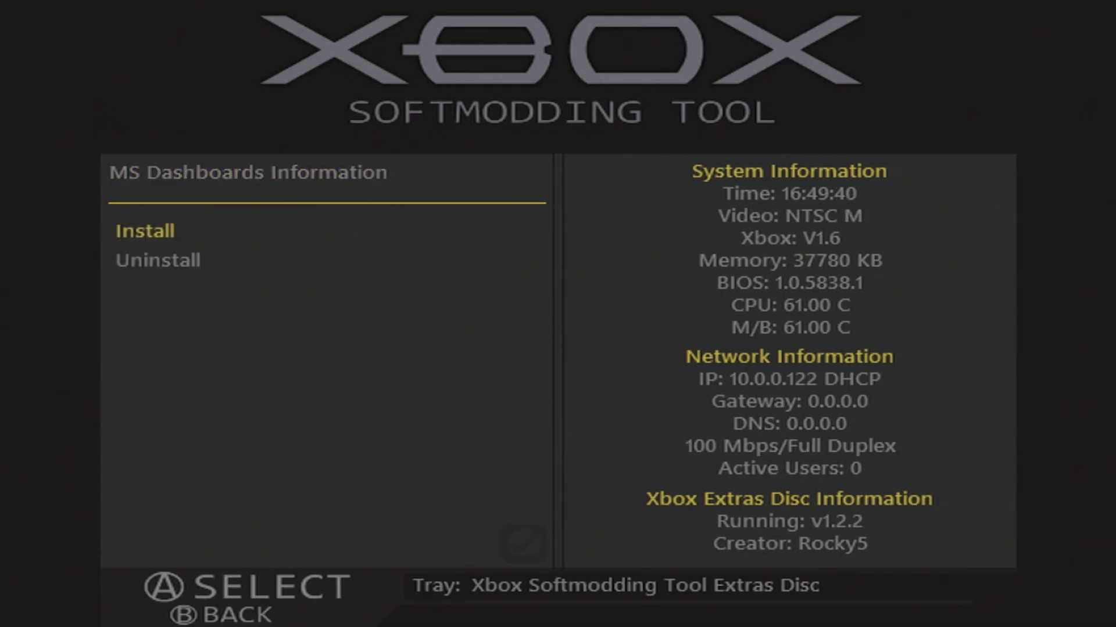
key("Return")
key("Return")
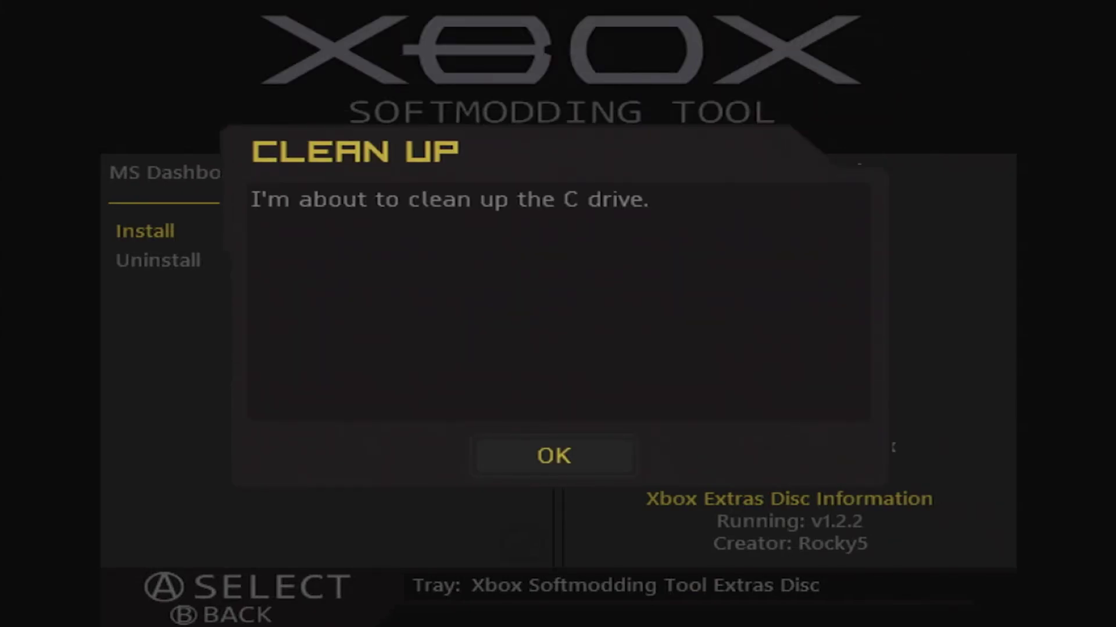
key("Return")
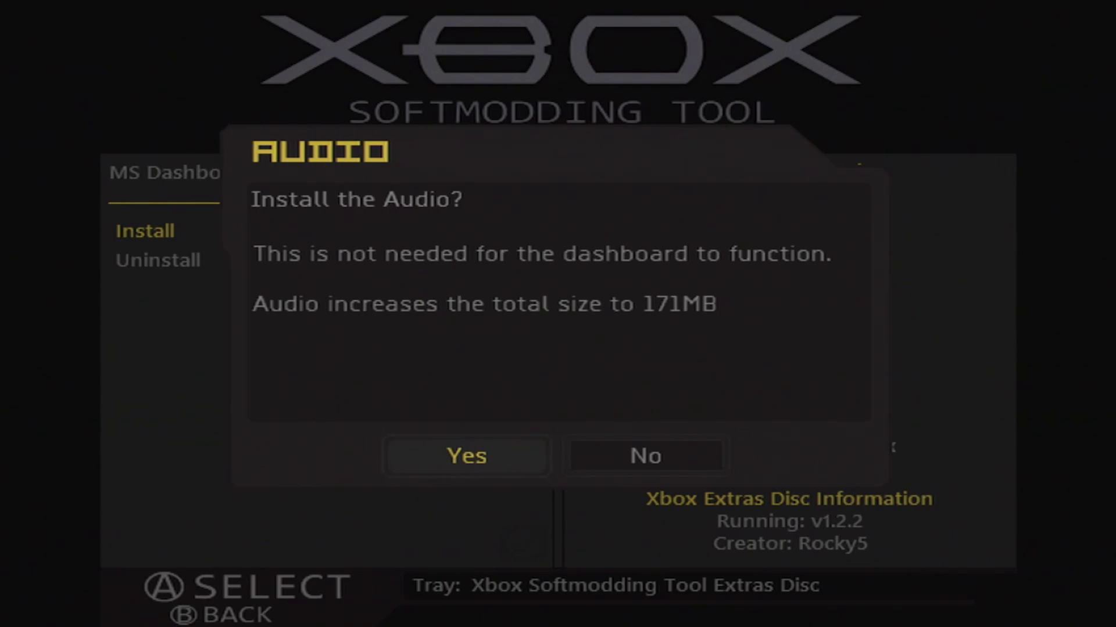
key("Right")
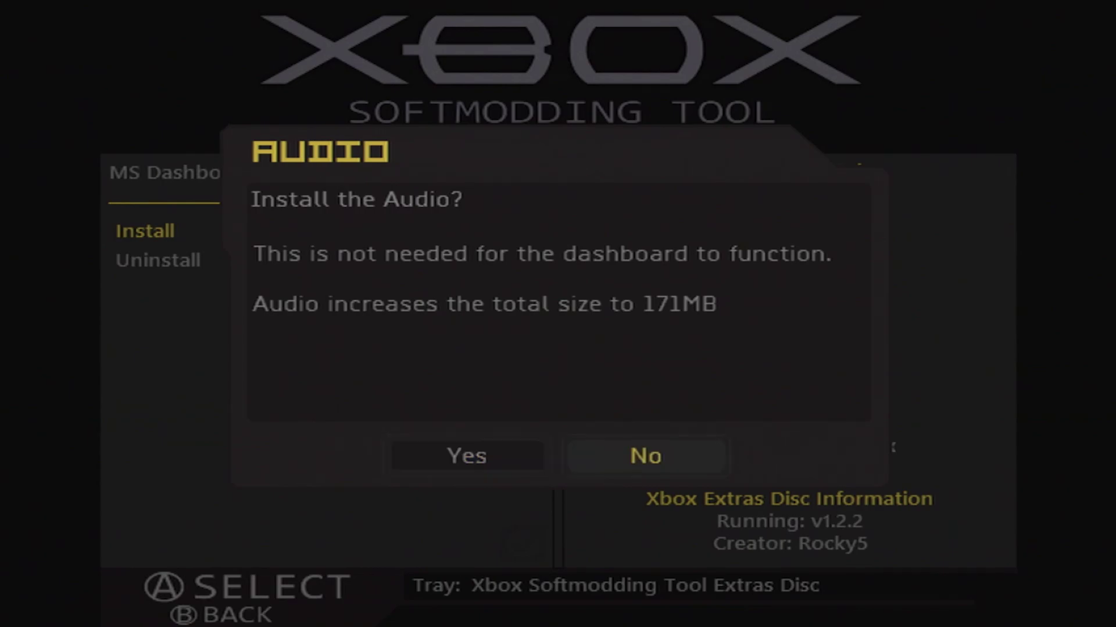
key("Left")
key("Return")
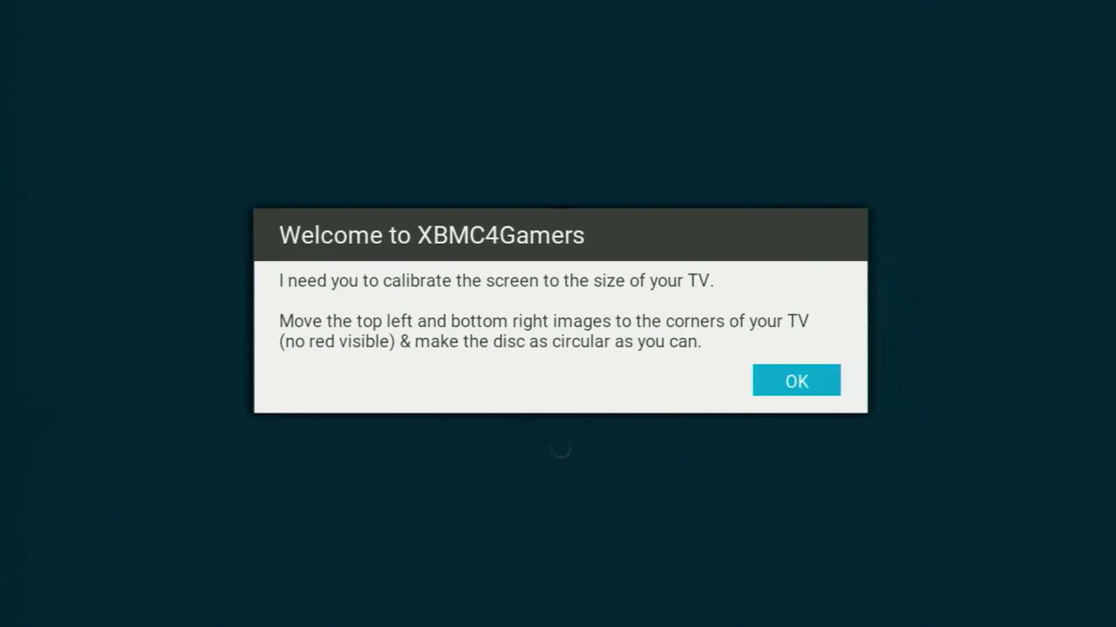
Dismiss the Welcome dialog, adjust the top-left overscan calibration, and load the profile to the home menu.
key("Return")
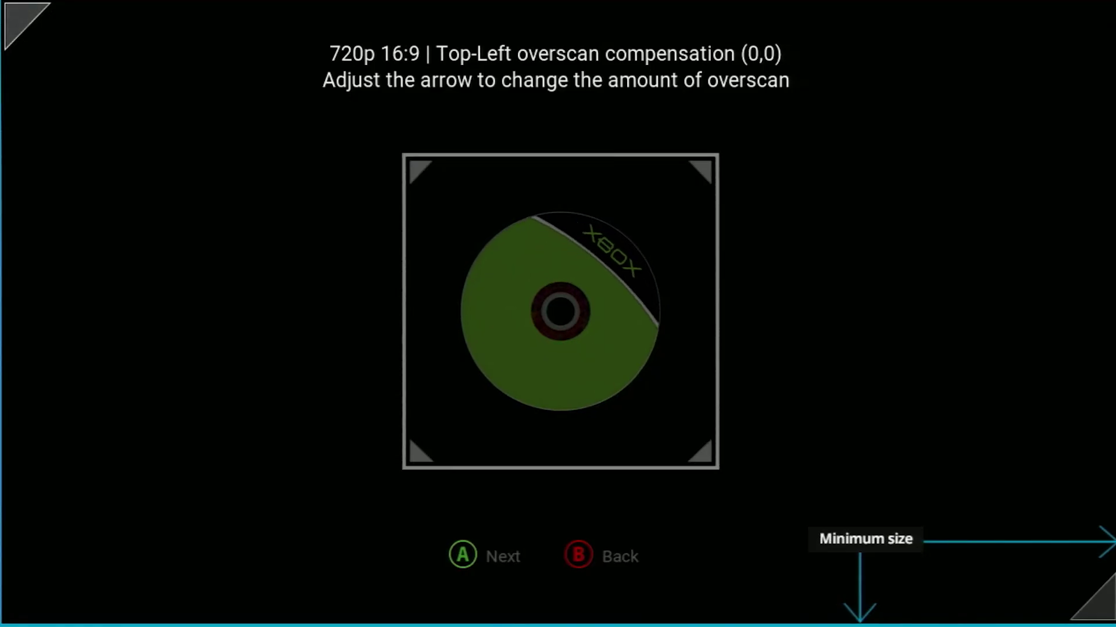
key("Right")
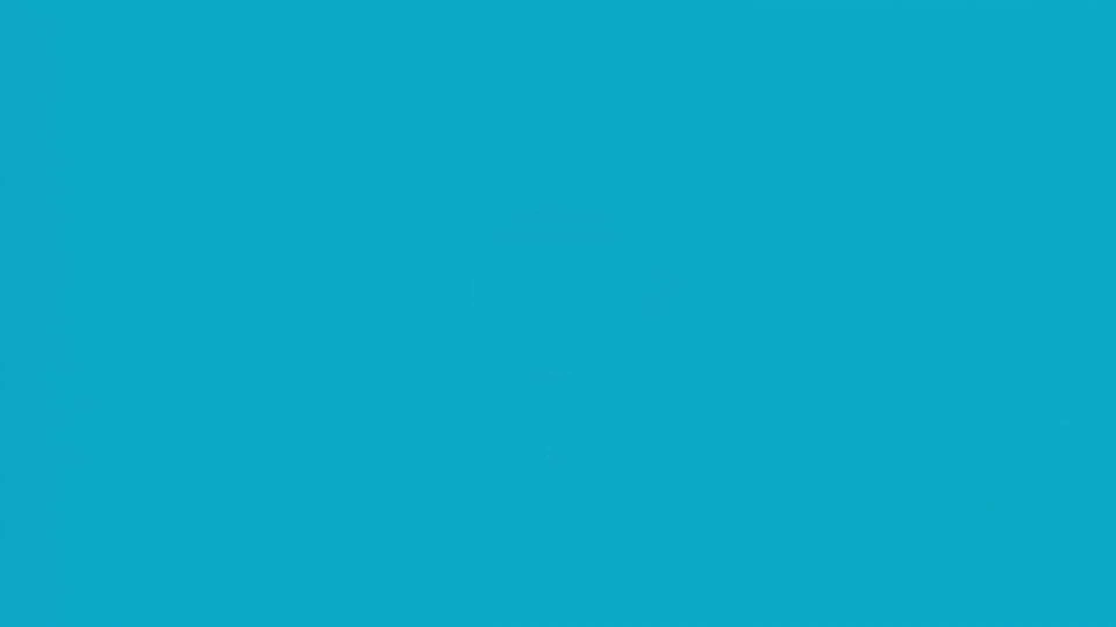
key("Down")
key("Return")
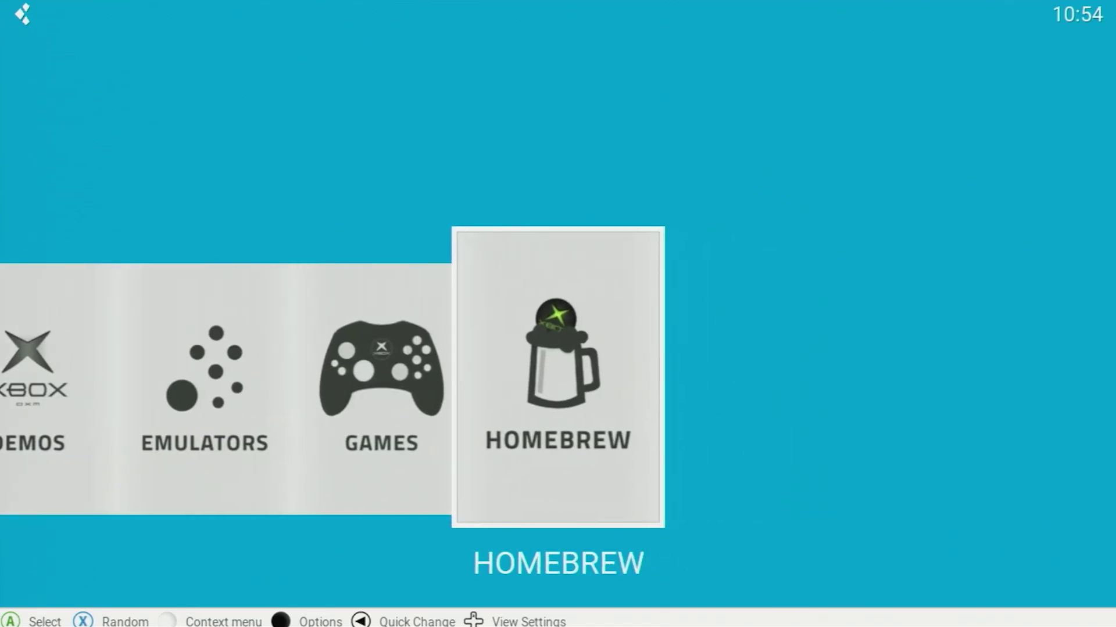
Open the Downloader from the Options panel's Settings list.
key("Left")
key("Left")
key("Left")
key("Left")
key("m")
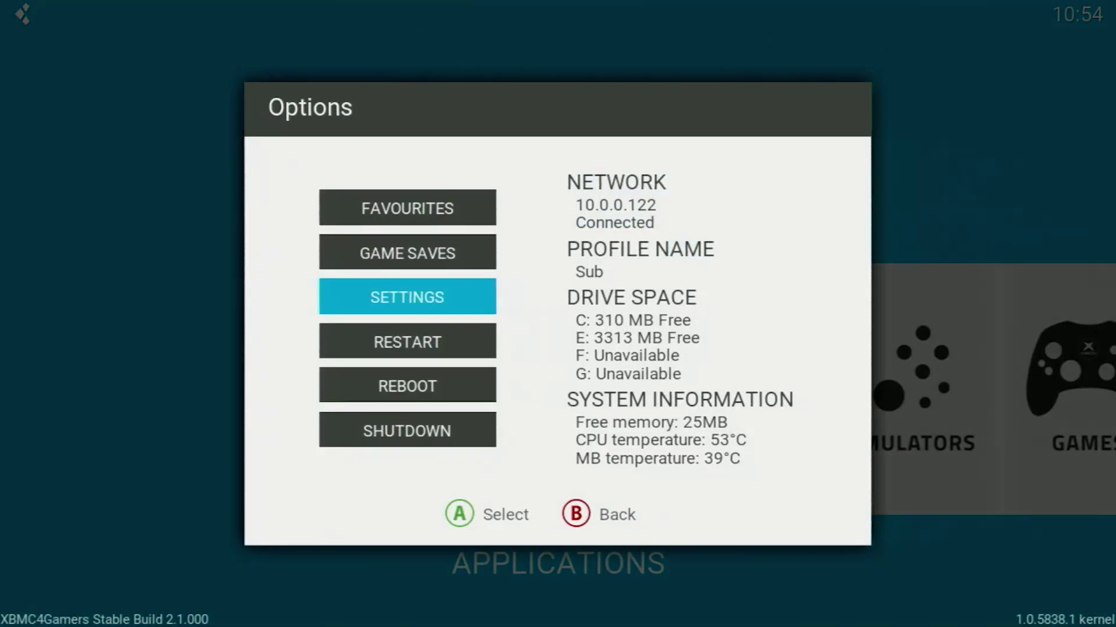
key("Return")
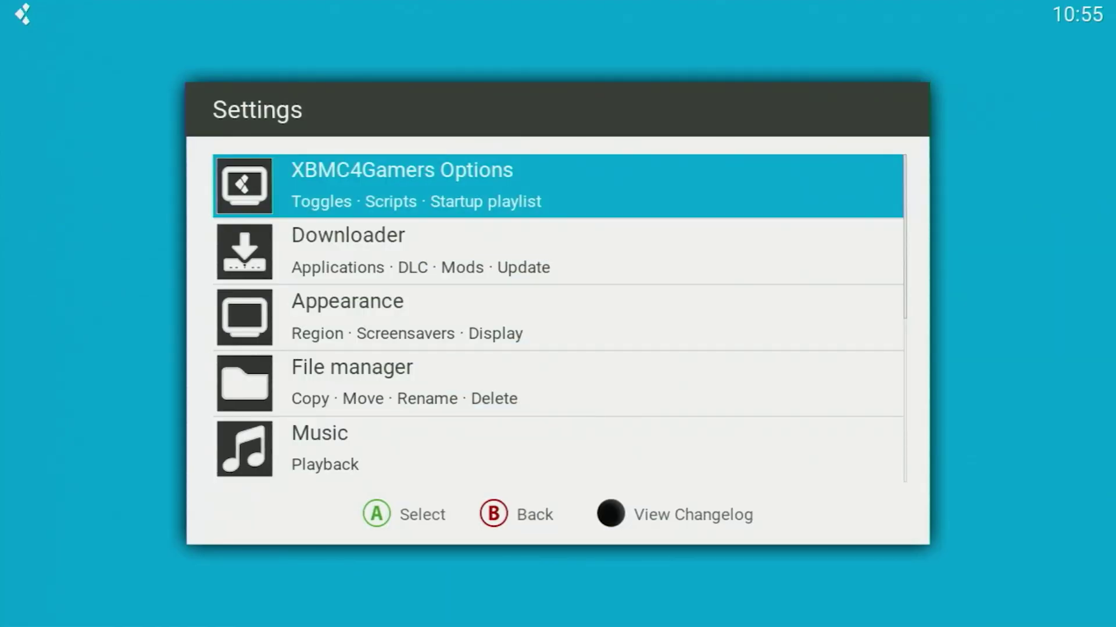
key("Down")
key("Return")
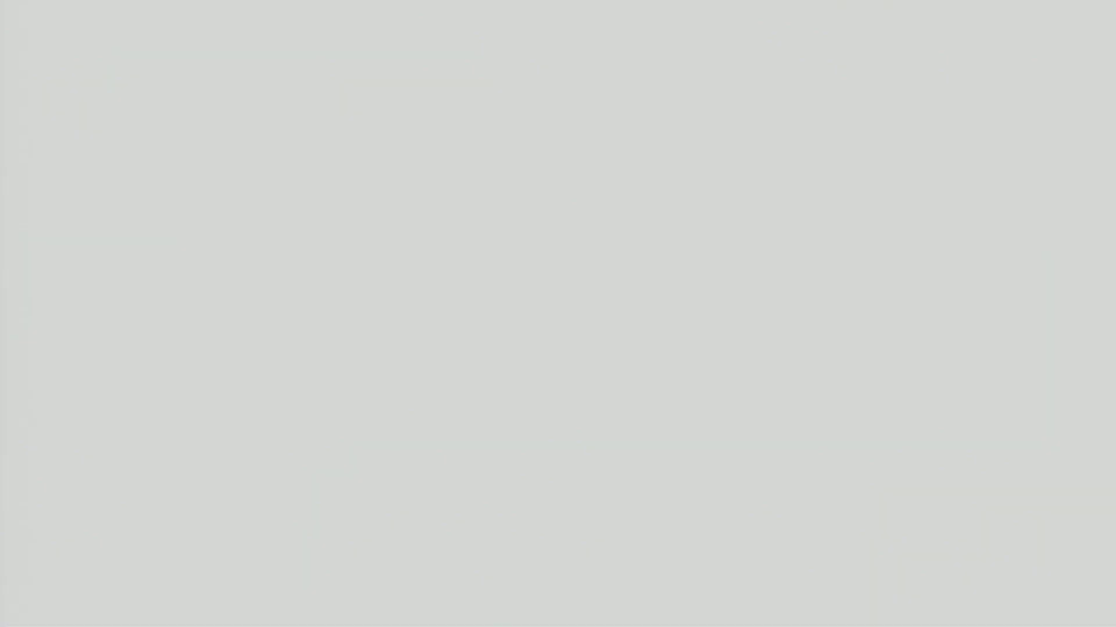
Browse past MODS and OTHER to UPDATES and open the STABLE BUILD V2.1.001 update.
key("Down")
key("Down")
key("Down")
key("Down")
key("Down")
key("Down")
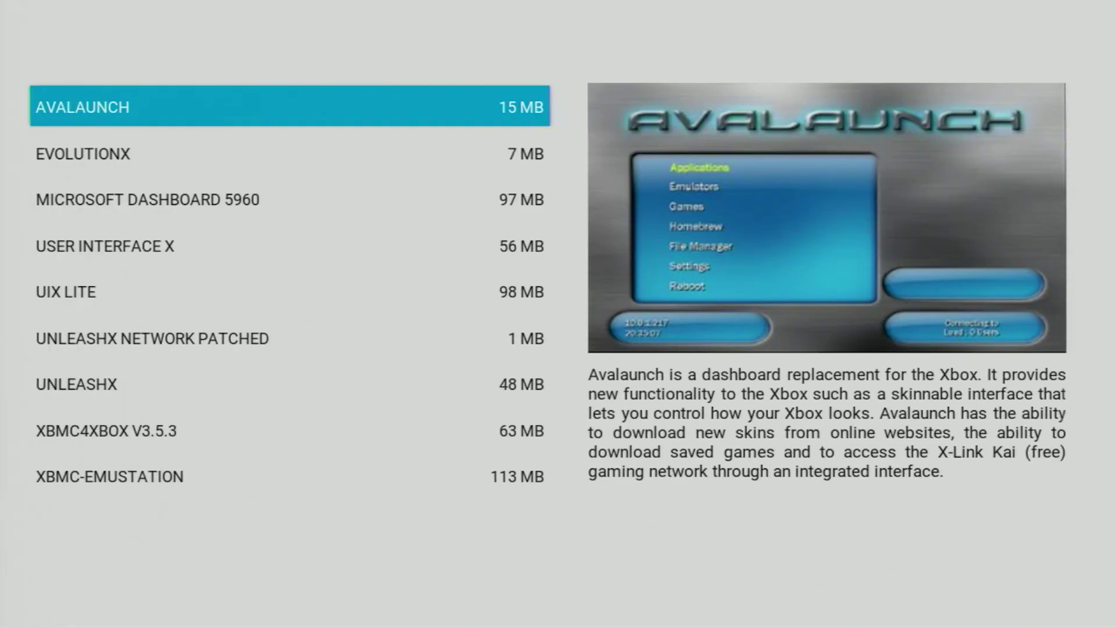
key("Down")
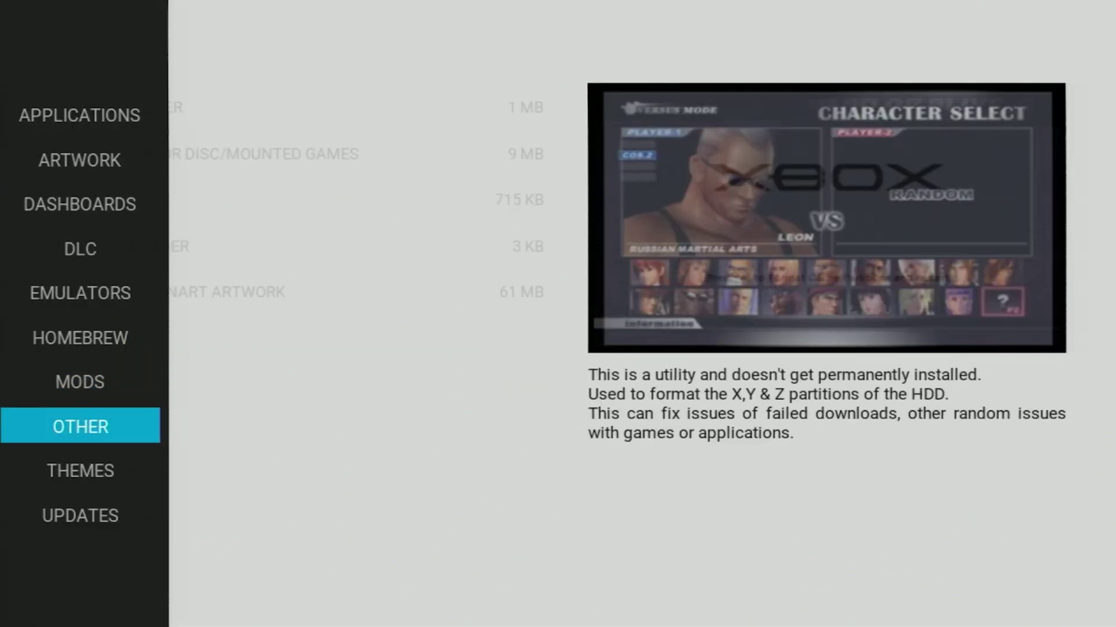
key("Down")
key("Down")
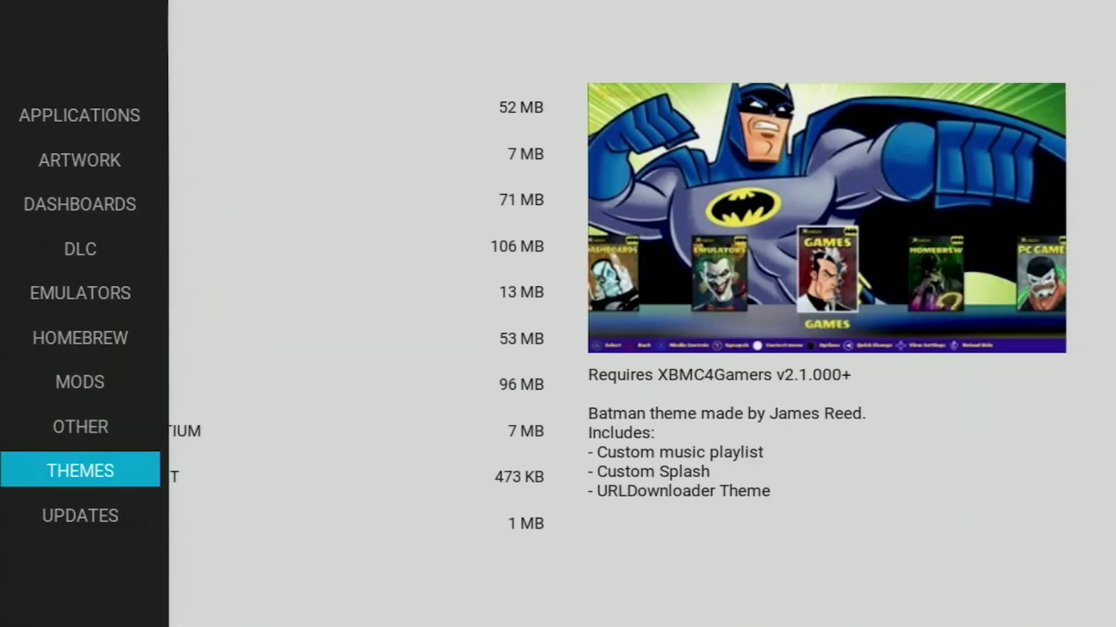
key("Right")
key("Down")
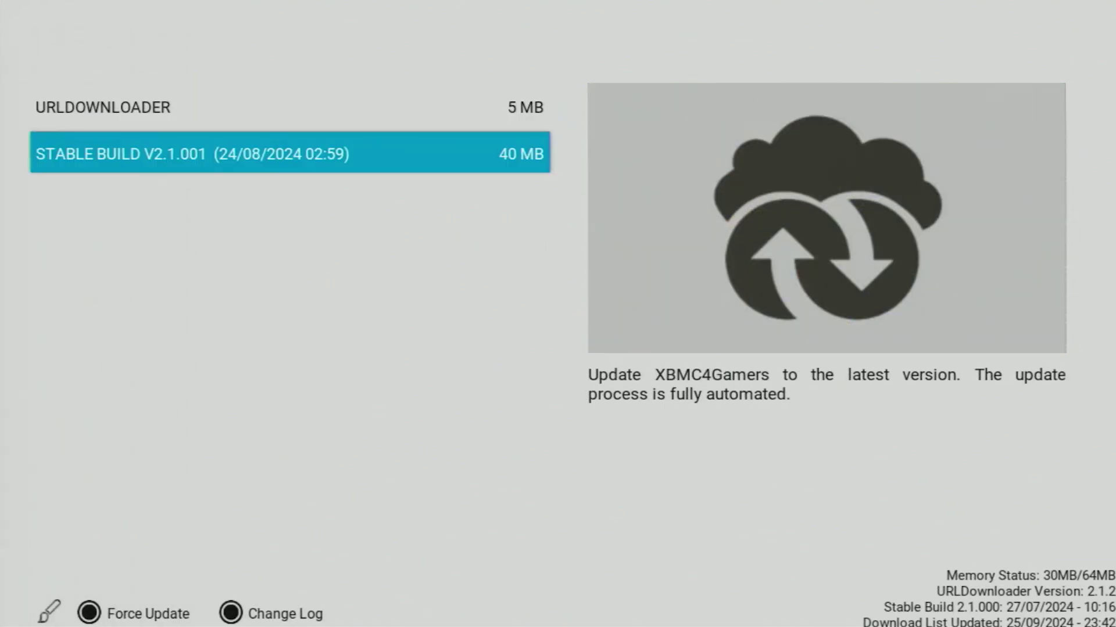
key("Return")
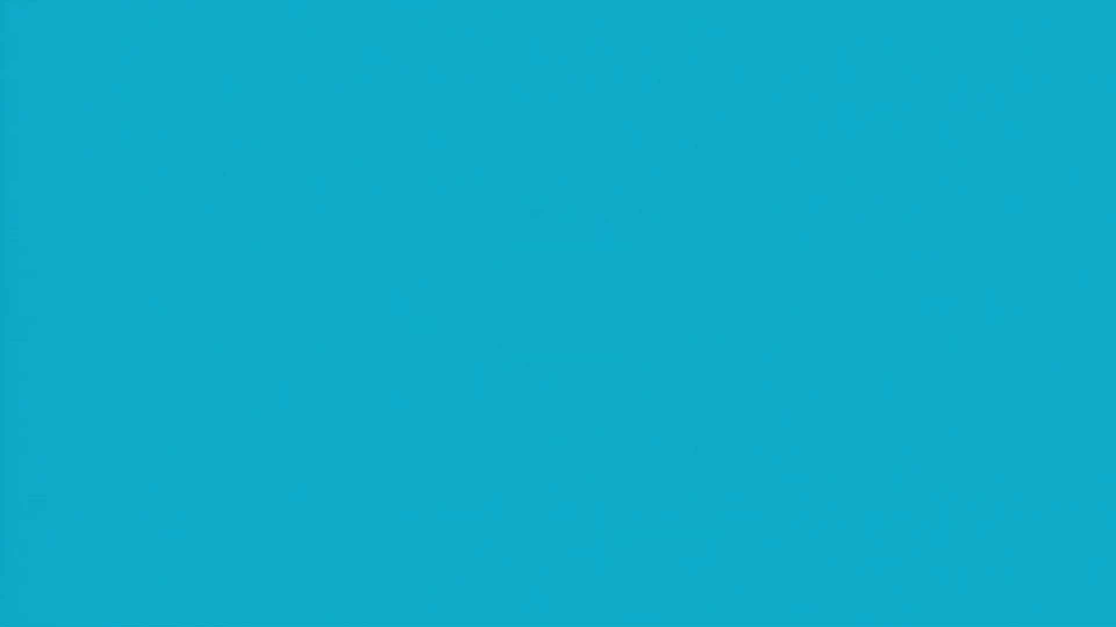
Scroll through the reloaded home menu from GAMES back past DEMOS.
key("Right")
key("Right")
key("Right")
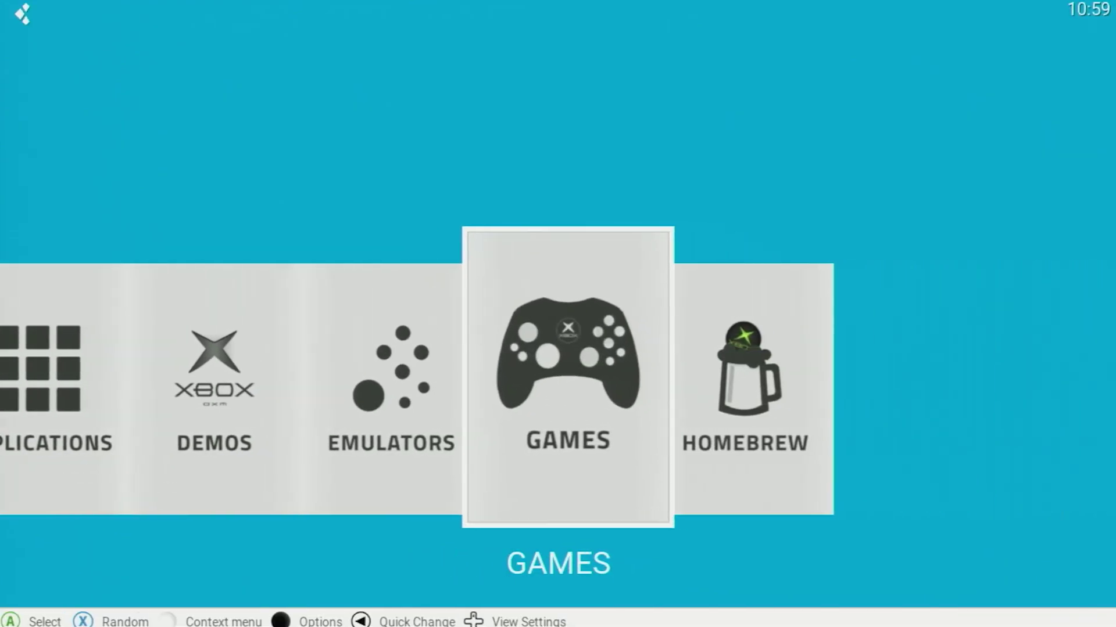
key("Right")
key("Left")
key("Left")
key("Left")
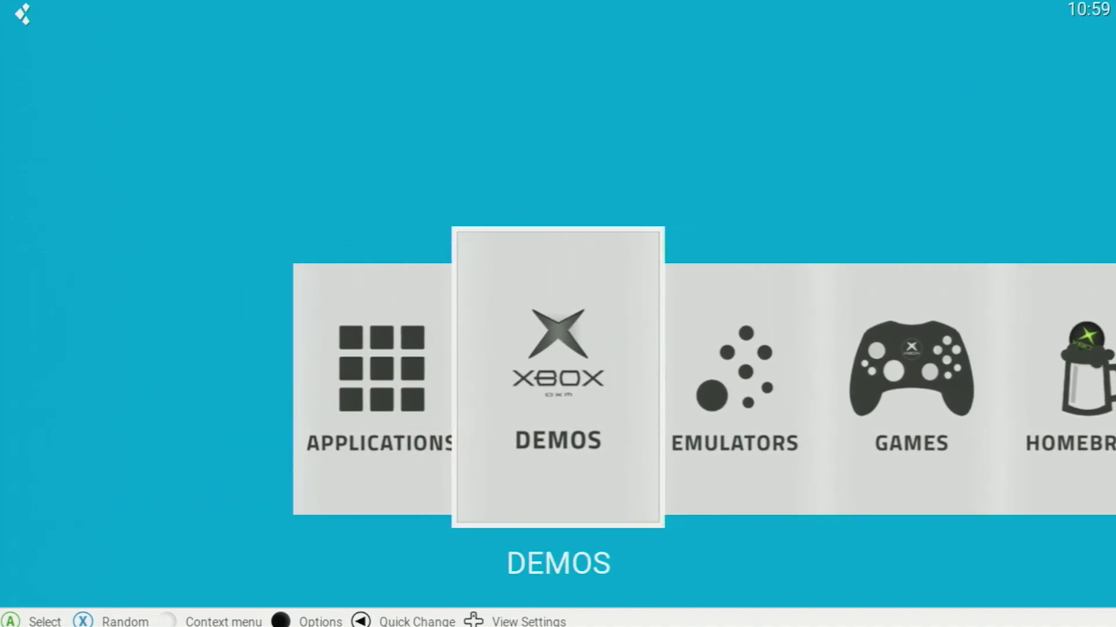
key("Left")
key("Left")
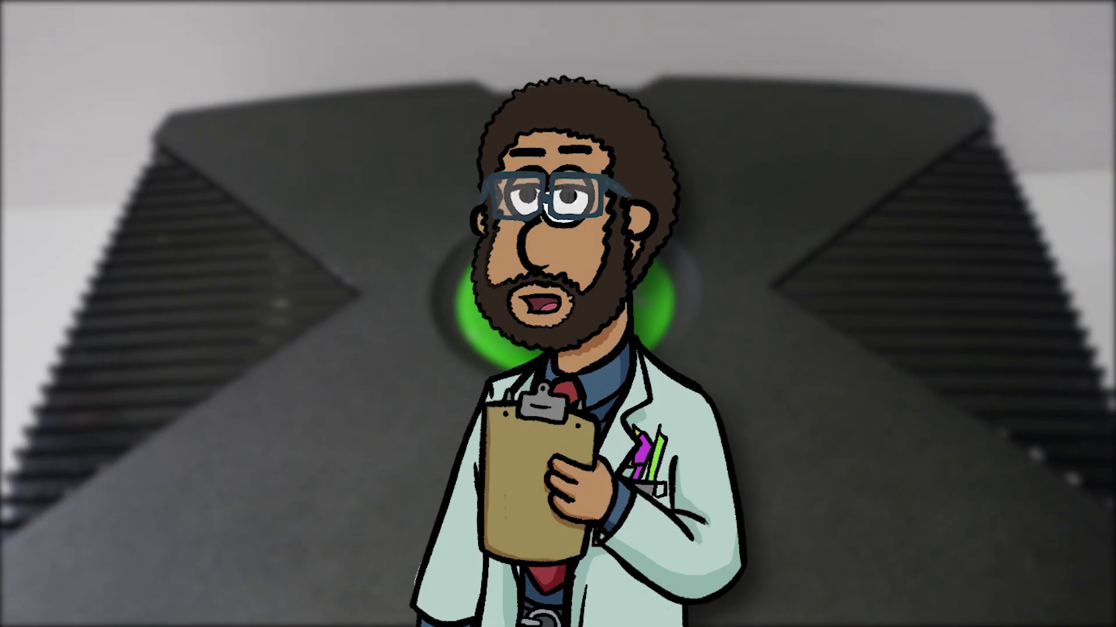